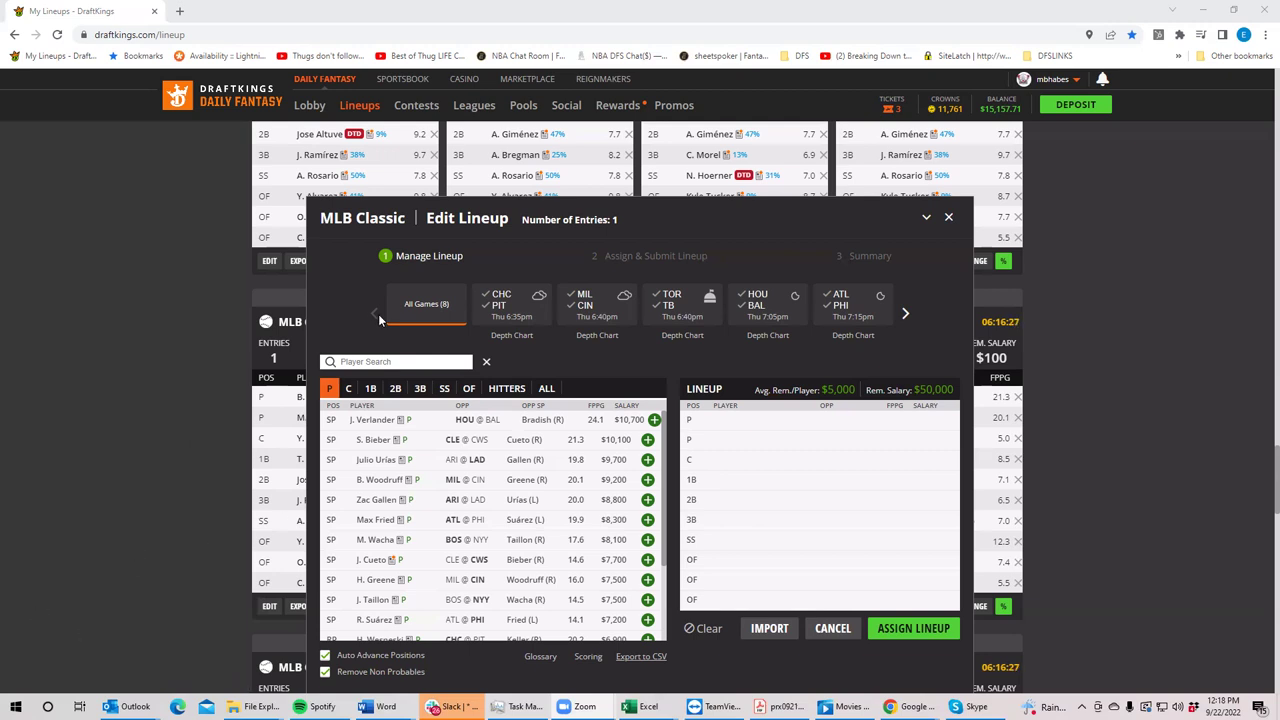
Filter the player pool to the CHC @ PIT game and open the MLBDK_Proj workbook in Excel to consult the projections.
{"action": "left_click", "coordinate": [494, 300]}
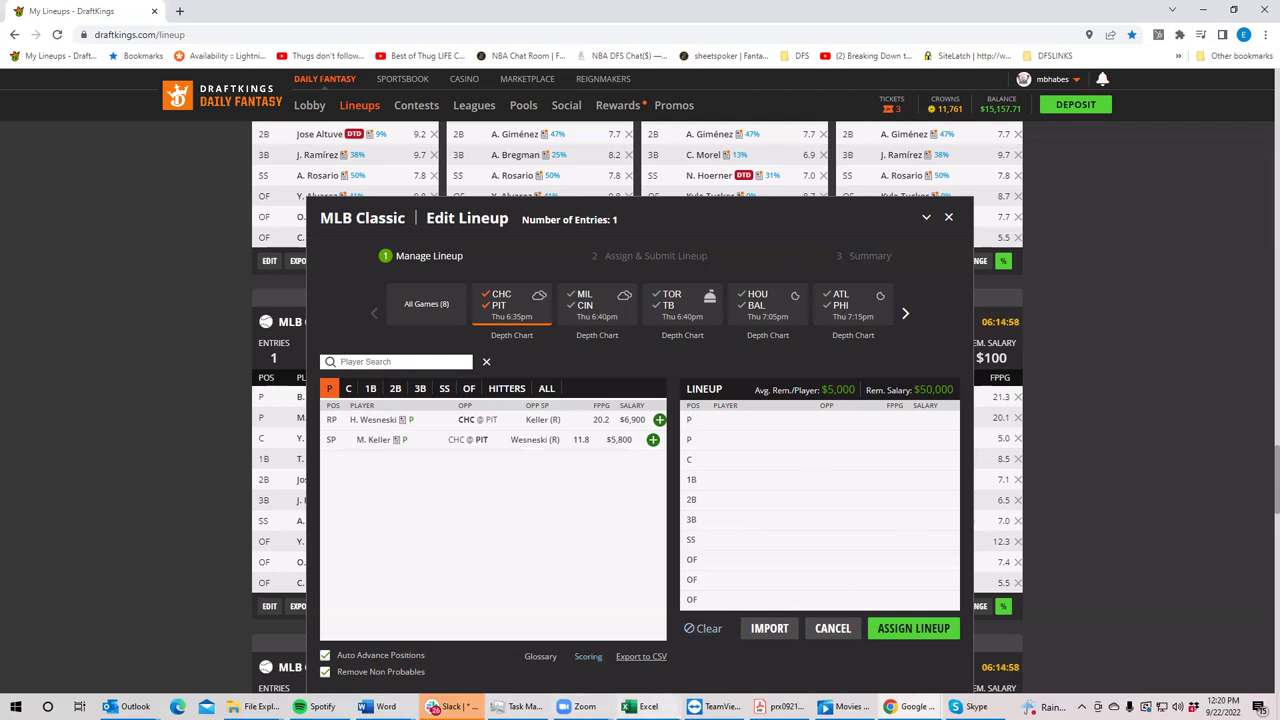
{"action": "left_click", "coordinate": [640, 706]}
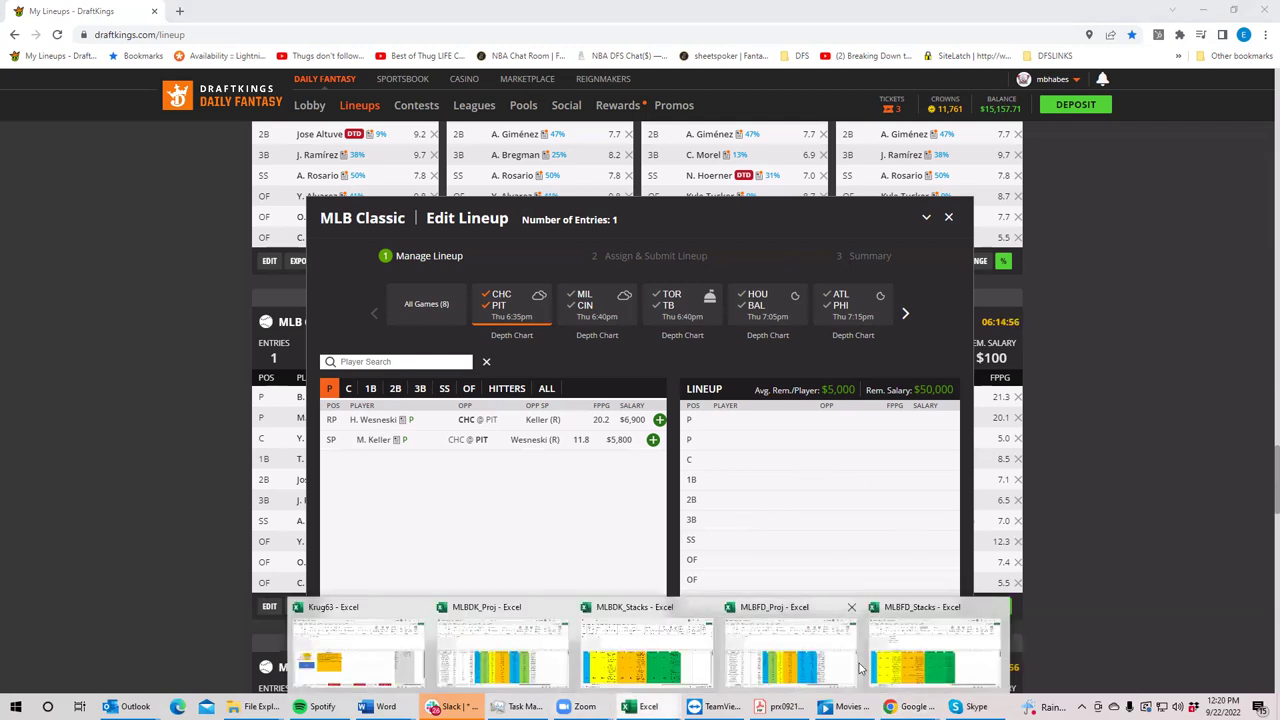
{"action": "left_click", "coordinate": [510, 650]}
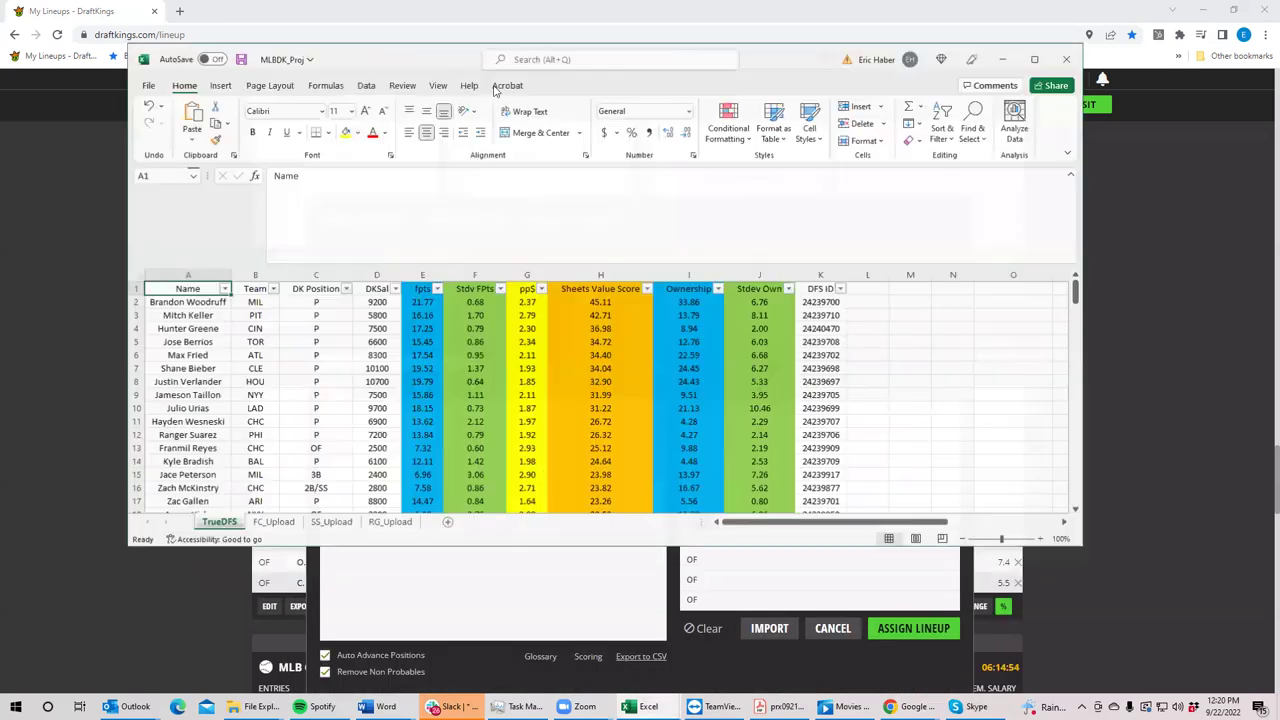
{"action": "left_click_drag", "start_coordinate": [414, 63], "coordinate": [488, 77]}
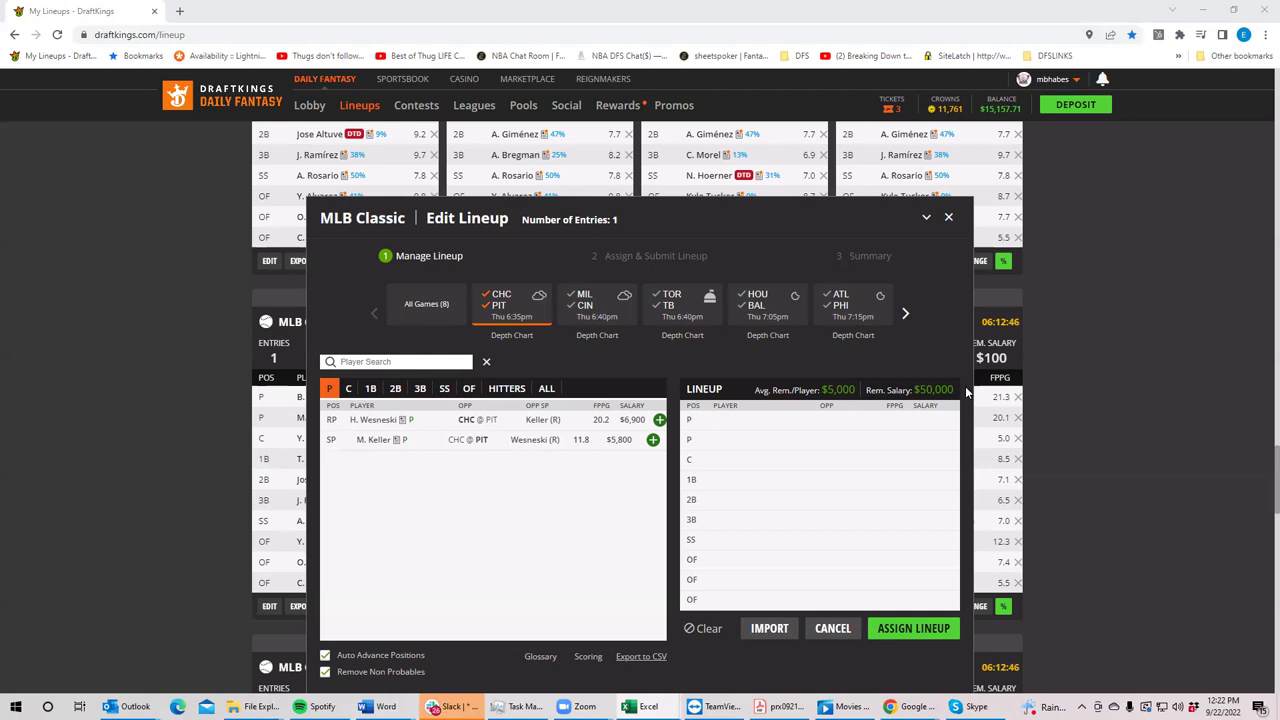
Add the CHC @ PIT pitchers H. Wesneski and M. Keller to the lineup.
{"action": "left_click", "coordinate": [658, 420]}
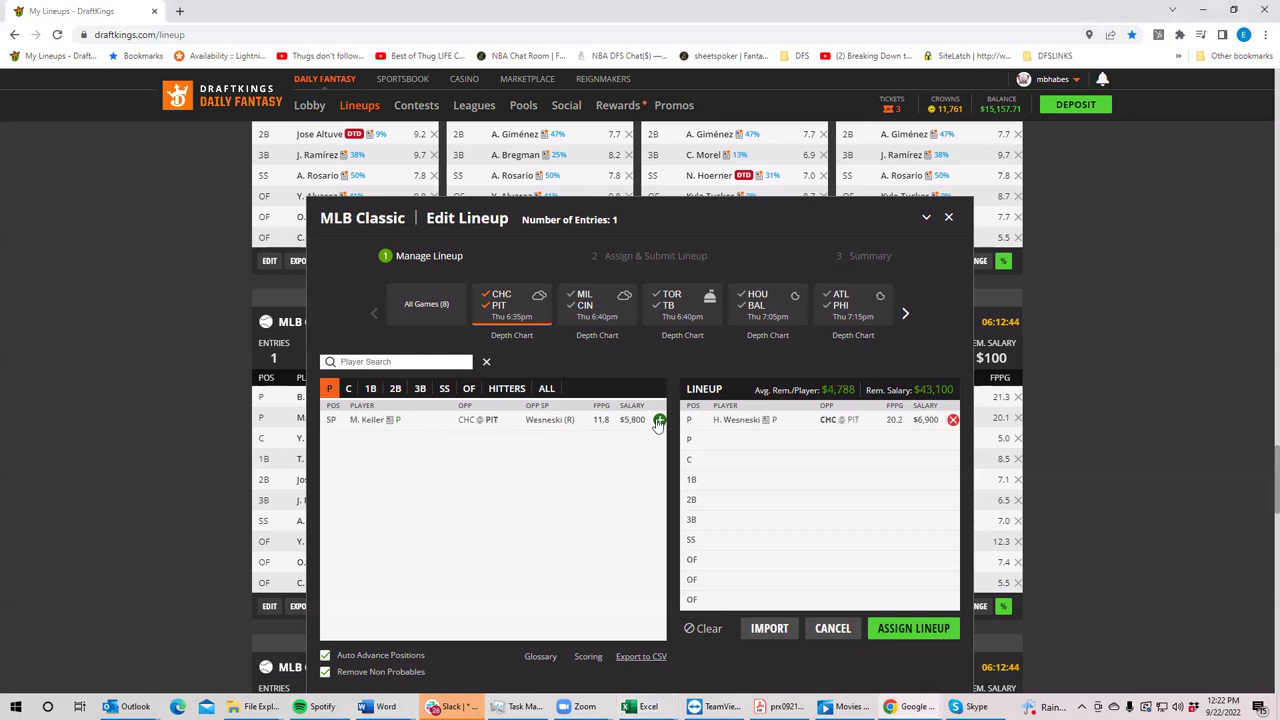
{"action": "left_click", "coordinate": [659, 421]}
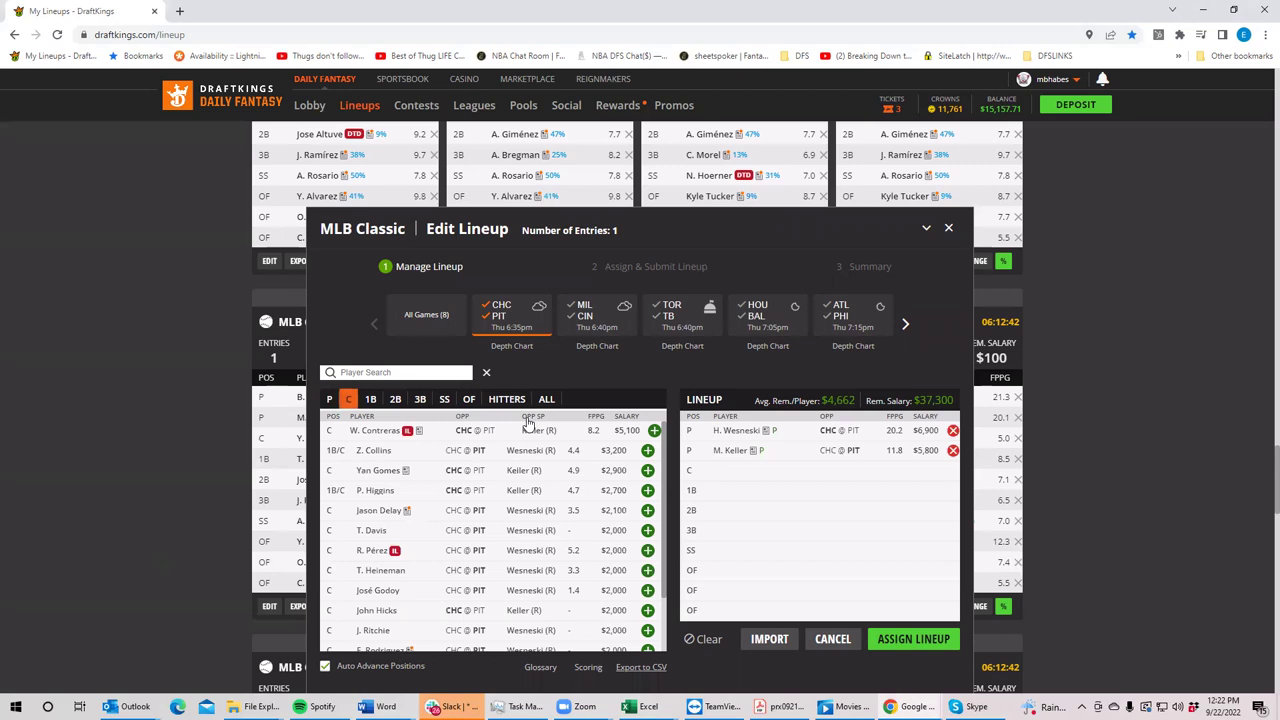
Switch the player pool from the CHC @ PIT game to the pitchers of the MIL @ CIN game.
{"action": "left_click", "coordinate": [505, 322]}
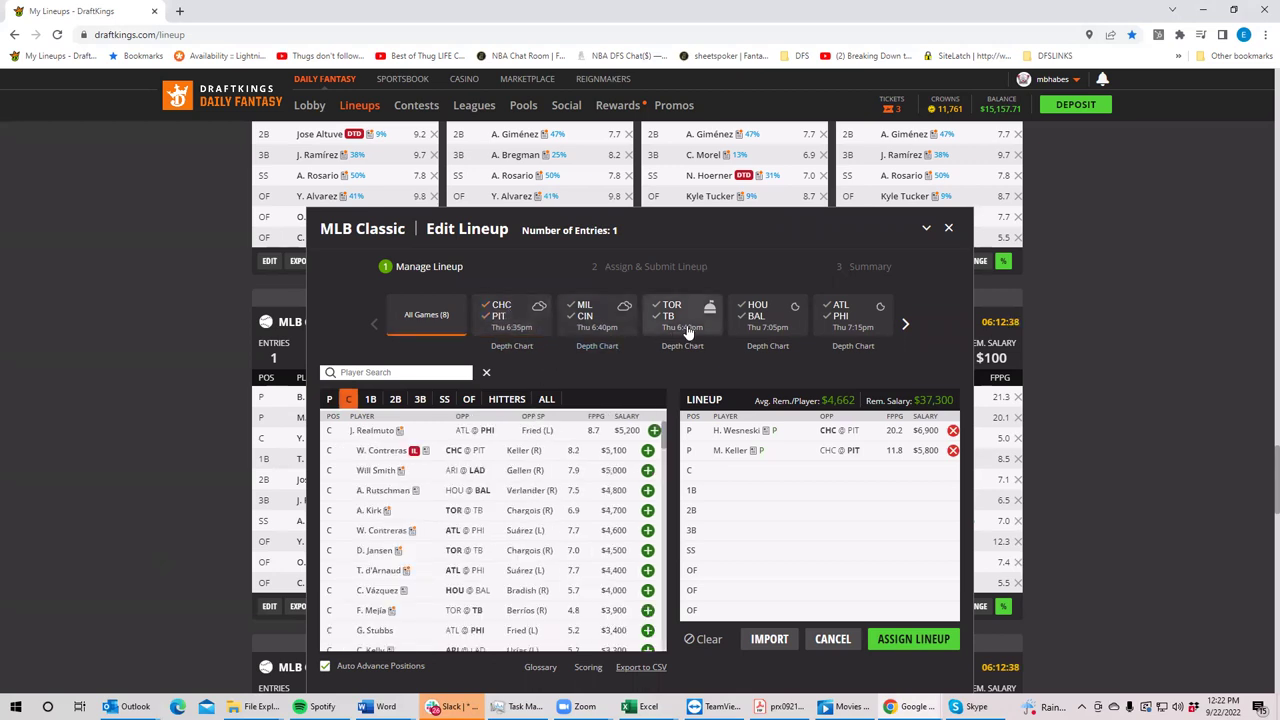
{"action": "left_click", "coordinate": [585, 315]}
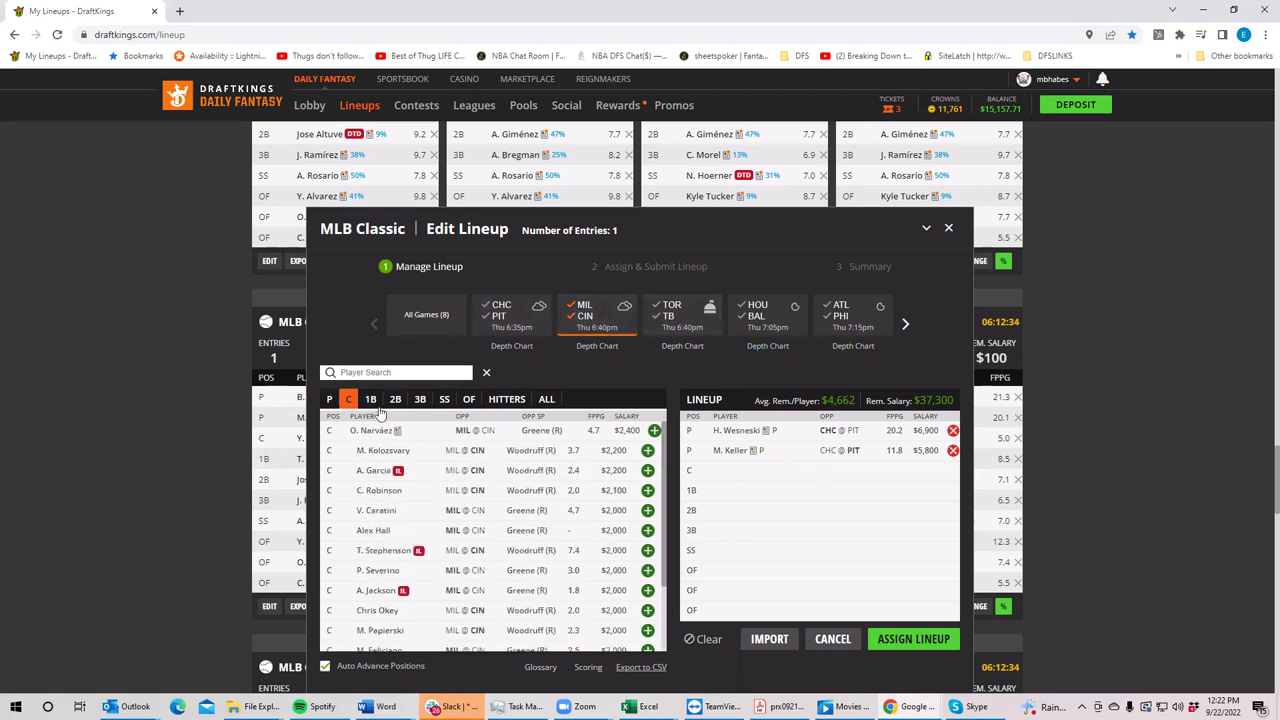
{"action": "left_click", "coordinate": [336, 399]}
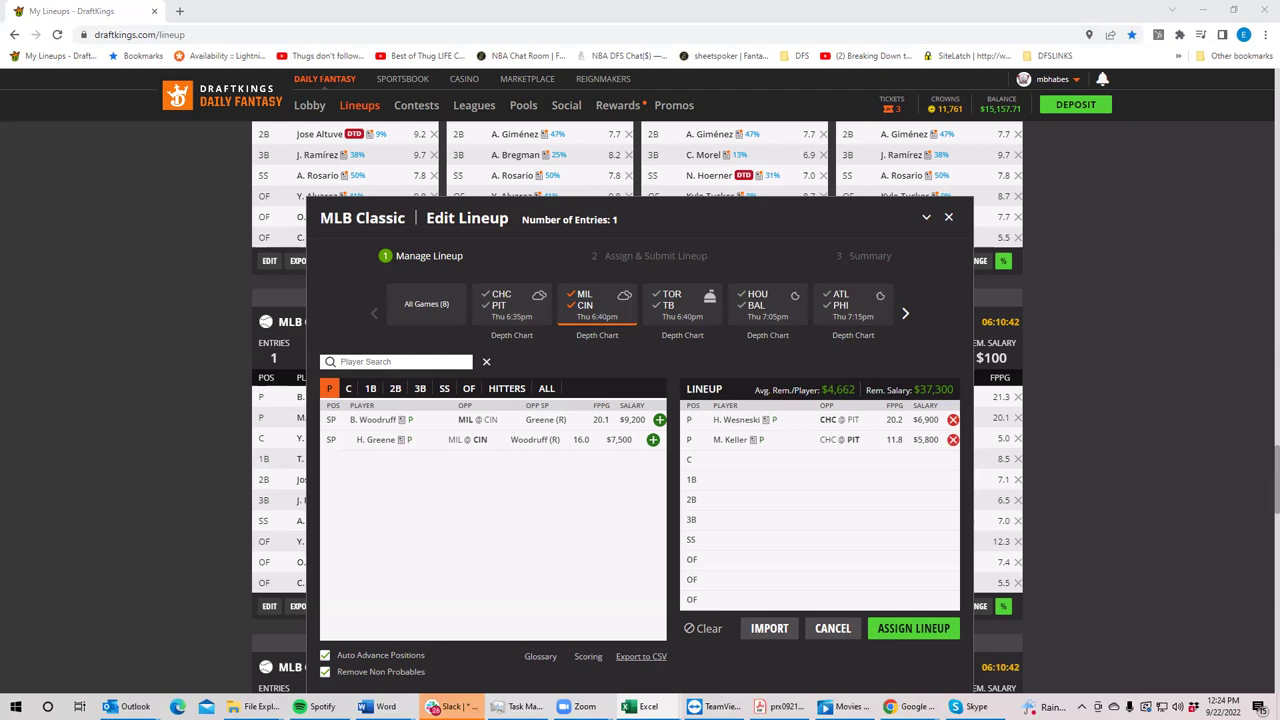
Examine Milwaukee's first basemen and outfielders in the MIL @ CIN game, and list both teams' outfielders.
{"action": "left_click", "coordinate": [586, 305]}
{"action": "left_click", "coordinate": [368, 391]}
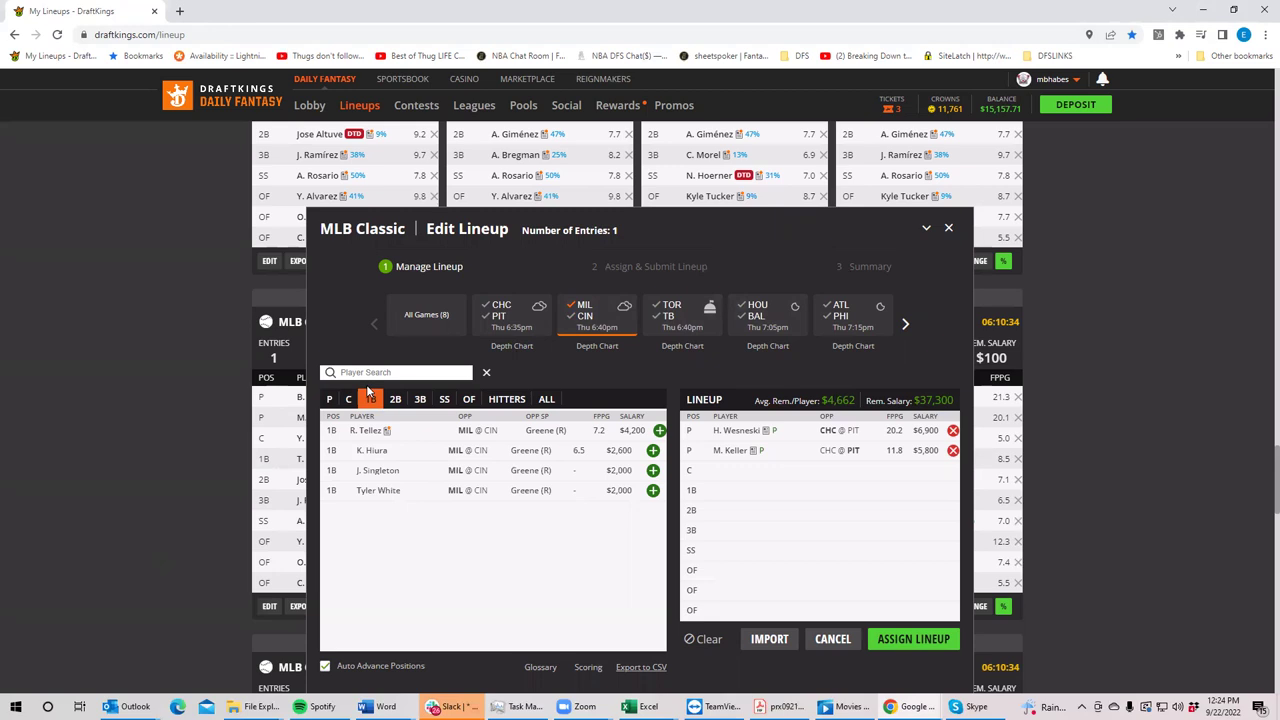
{"action": "left_click", "coordinate": [585, 310]}
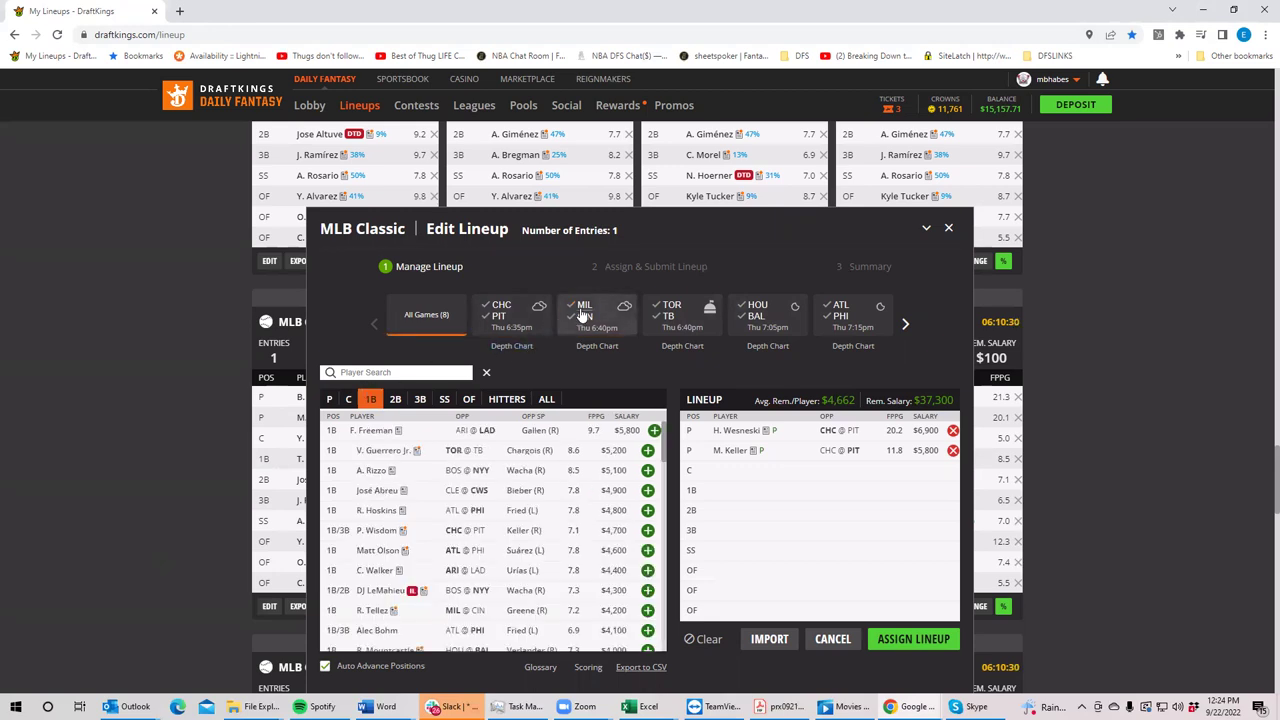
{"action": "left_click", "coordinate": [584, 313]}
{"action": "left_click", "coordinate": [470, 401]}
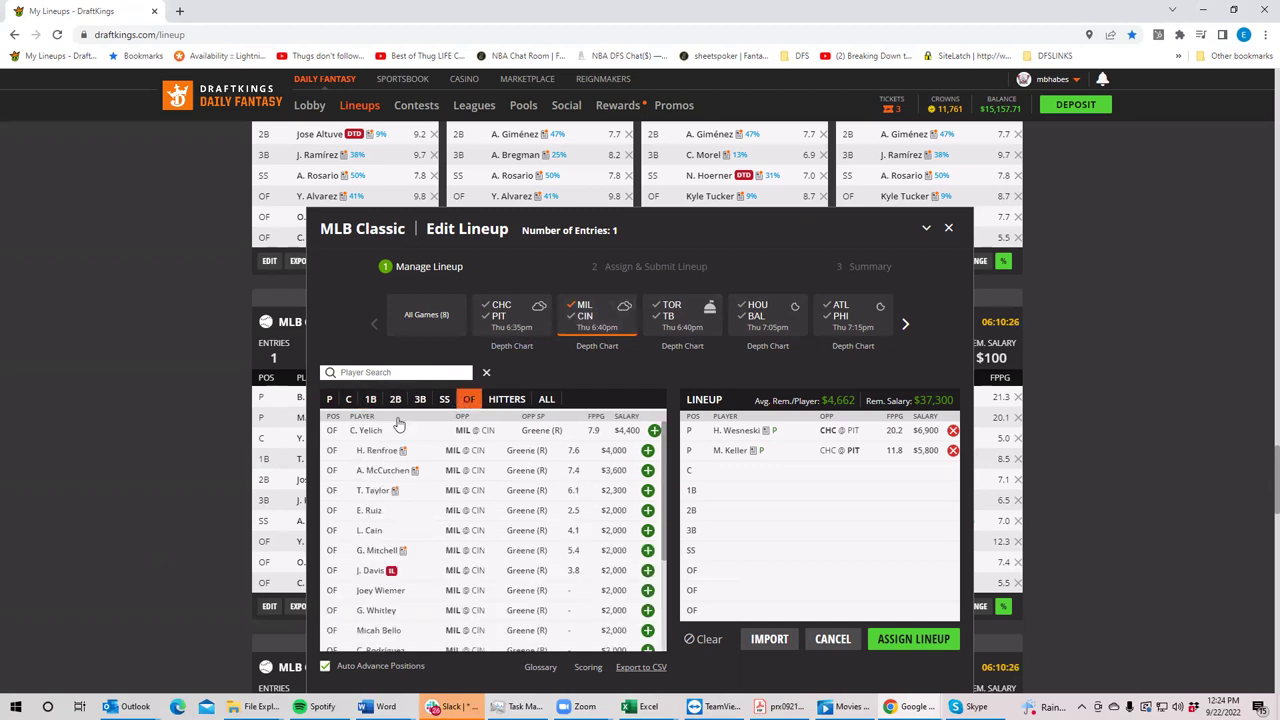
{"action": "left_click", "coordinate": [596, 316]}
{"action": "left_click", "coordinate": [588, 316]}
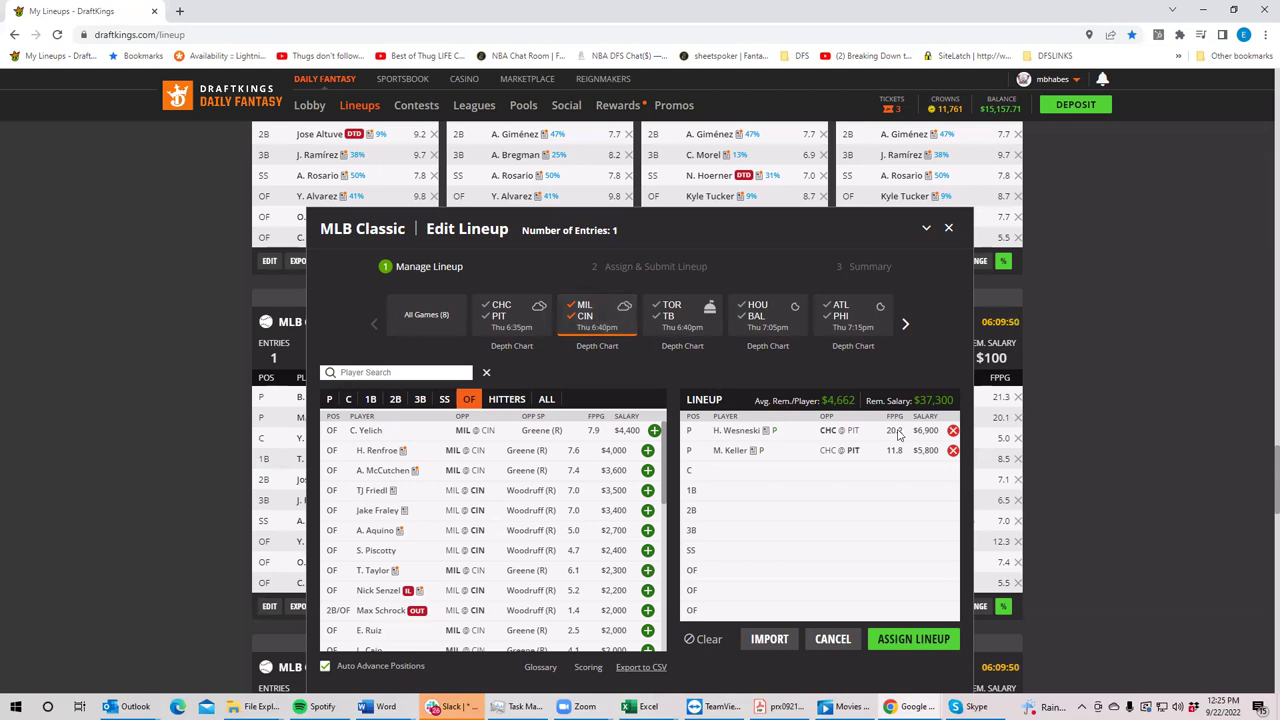
Replace M. Keller in the lineup with the Cincinnati pitcher H. Greene.
{"action": "left_click", "coordinate": [953, 450]}
{"action": "left_click", "coordinate": [578, 294]}
{"action": "left_click", "coordinate": [659, 421]}
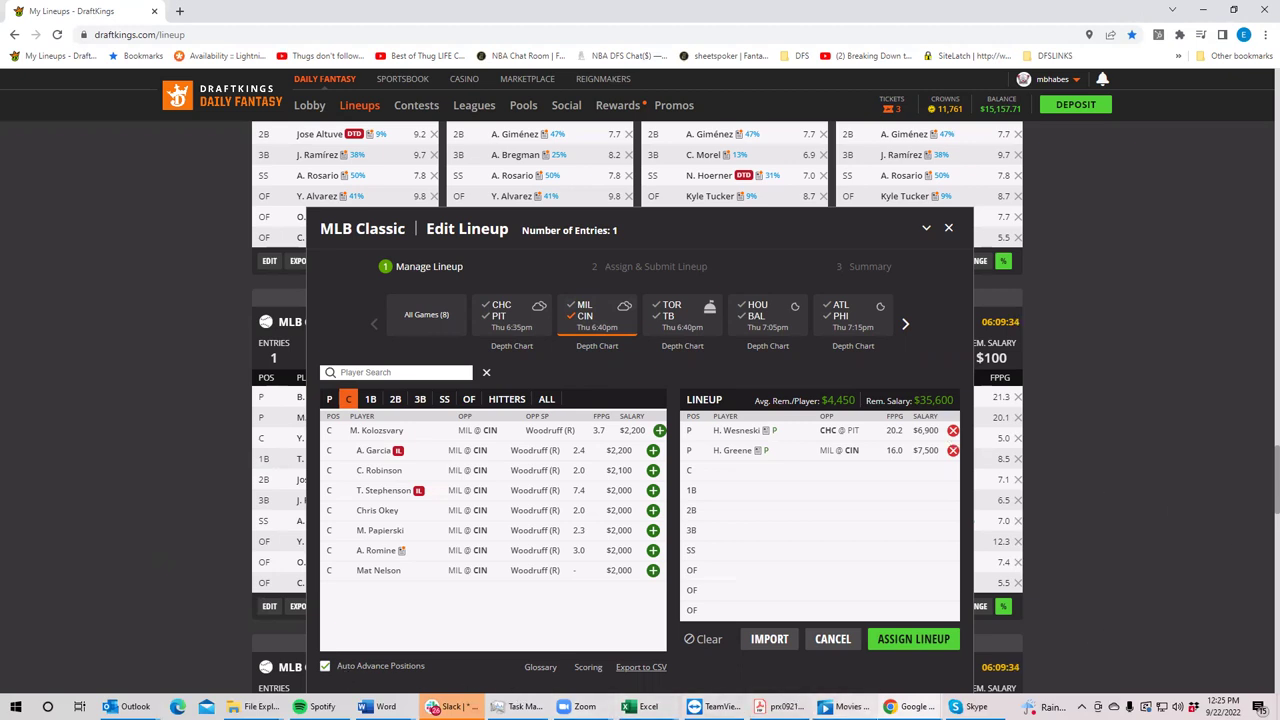
{"action": "mouse_move", "coordinate": [905, 706]}
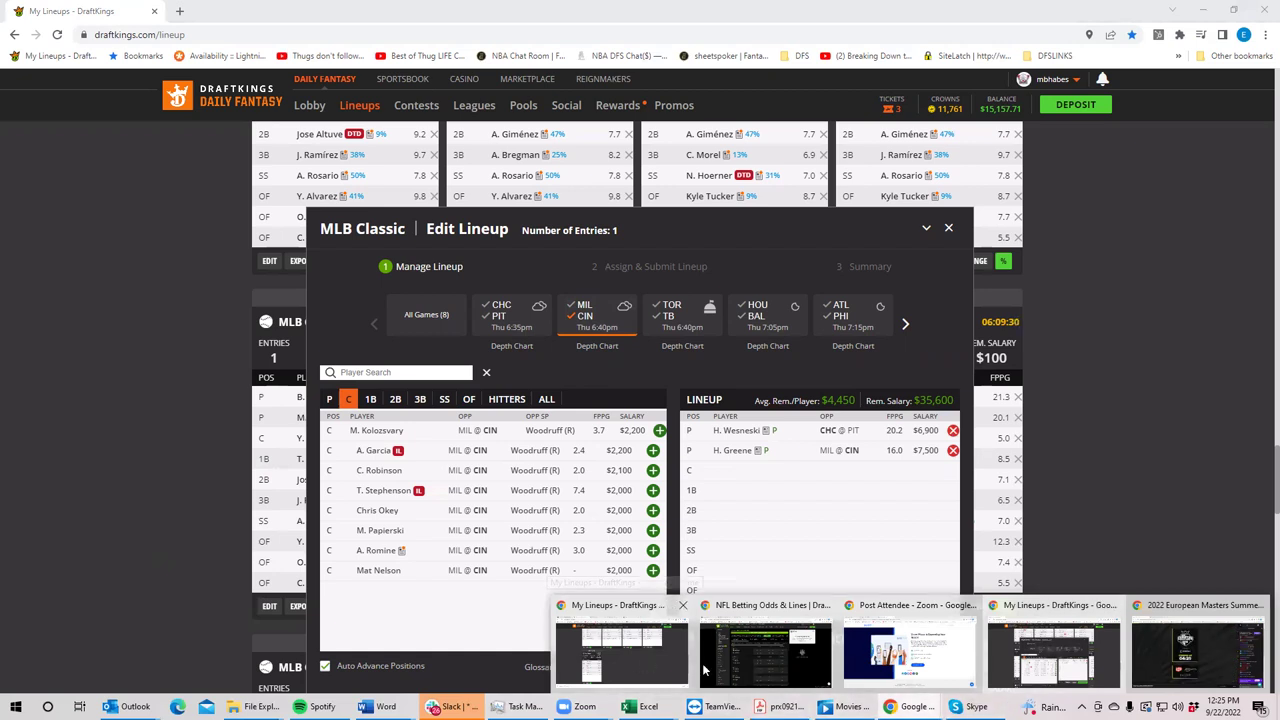
{"action": "left_click", "coordinate": [1046, 608]}
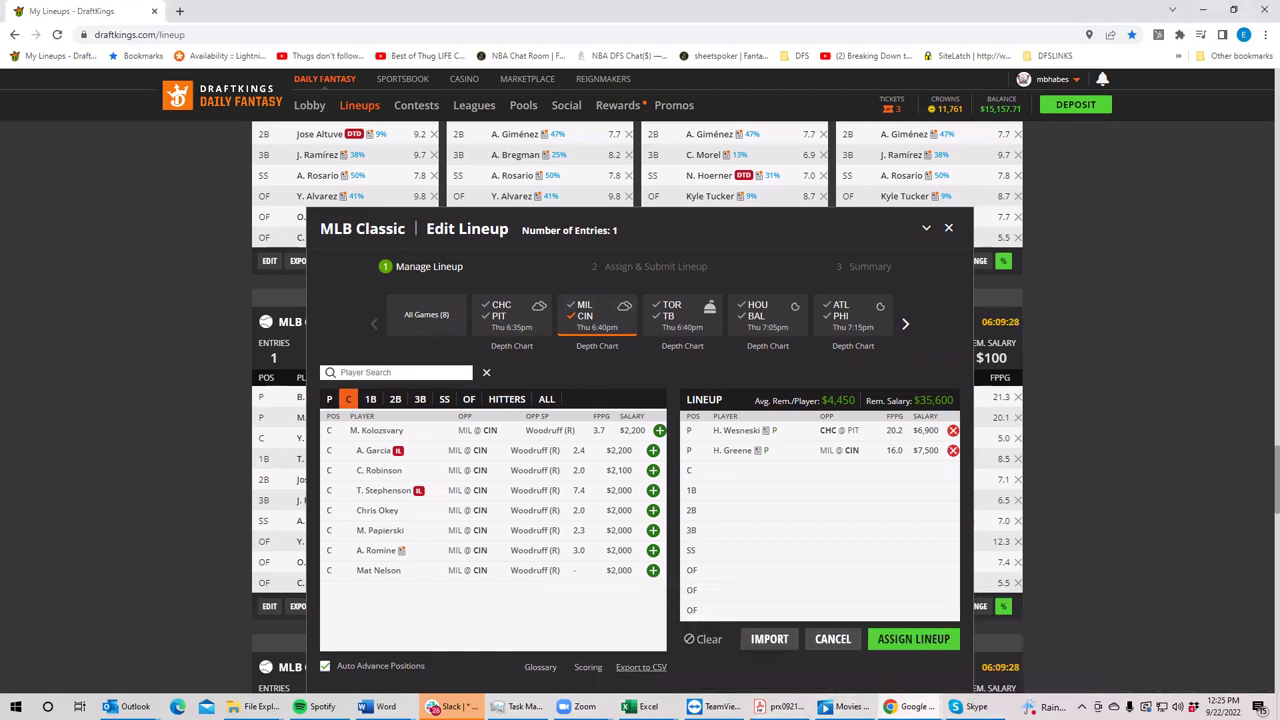
{"action": "mouse_move", "coordinate": [910, 706]}
{"action": "left_click", "coordinate": [640, 650]}
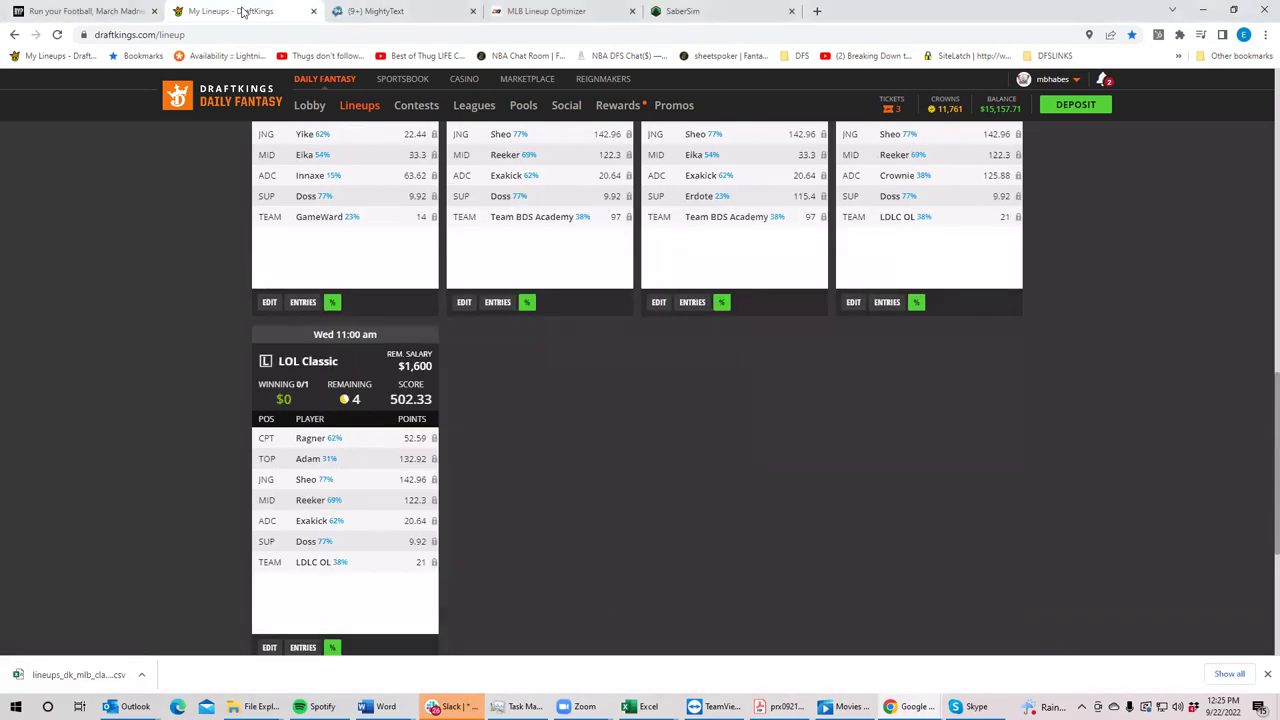
{"action": "left_click", "coordinate": [390, 10]}
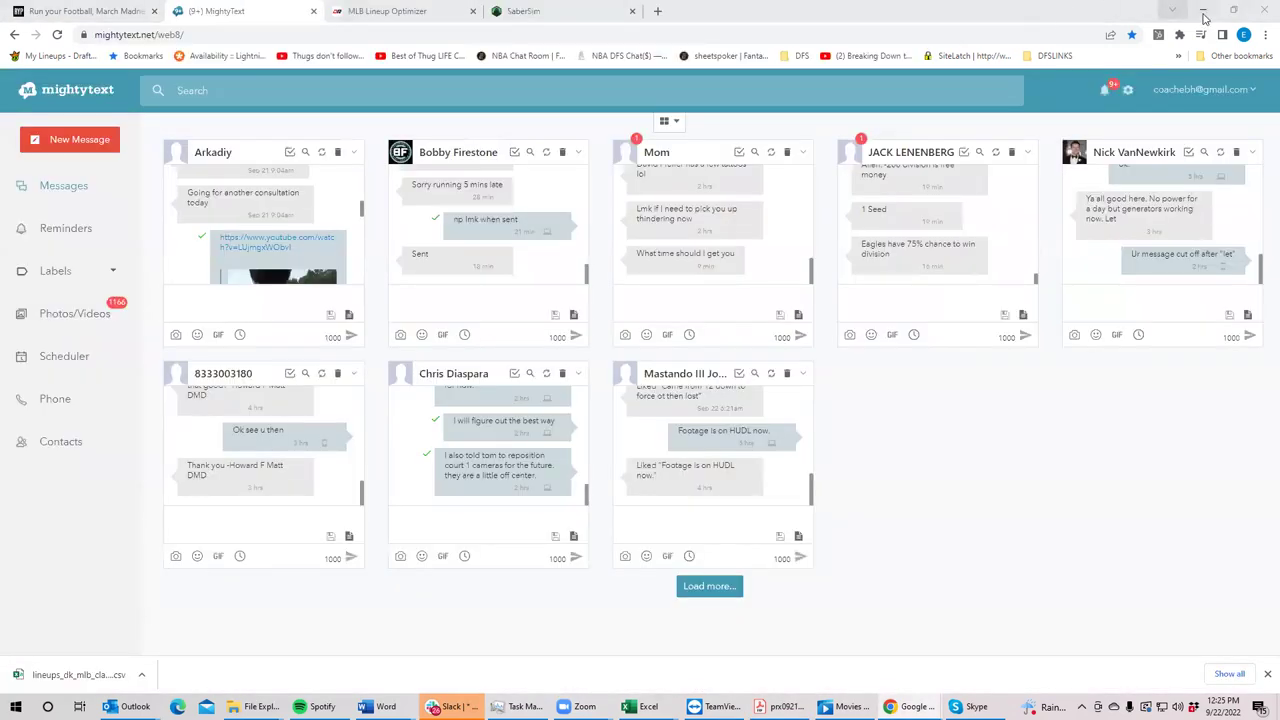
{"action": "left_click", "coordinate": [1172, 10]}
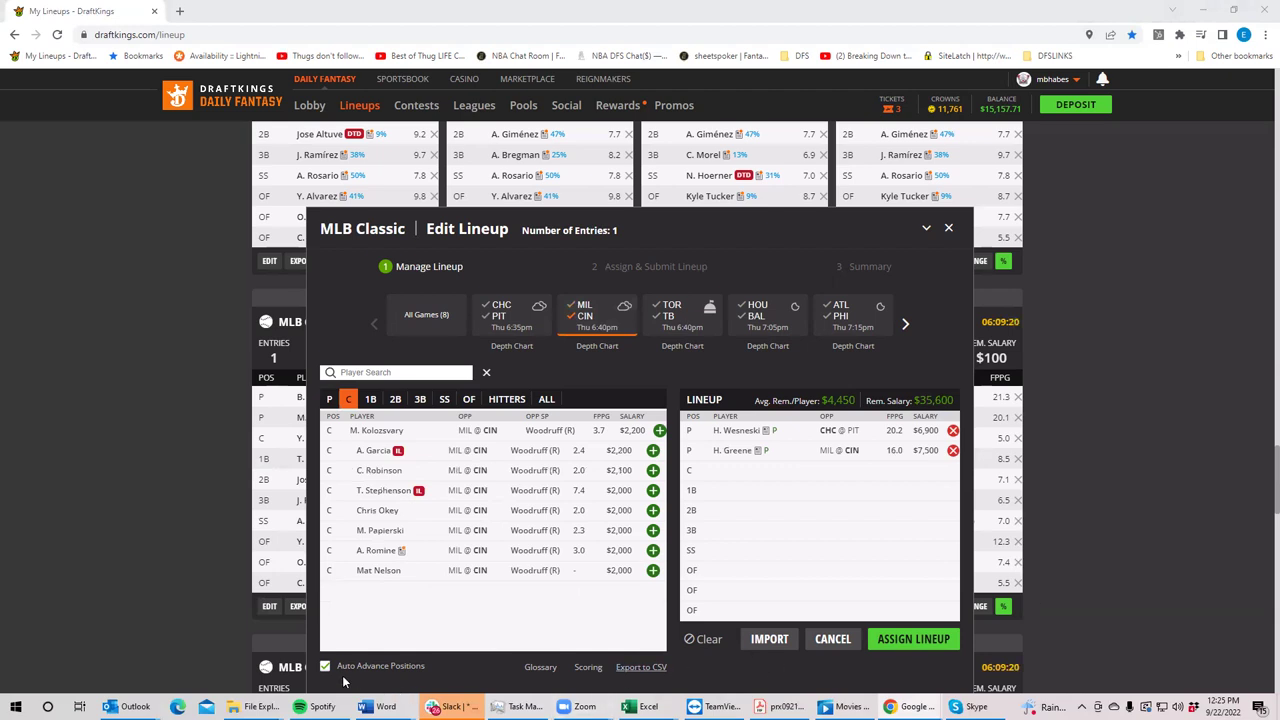
Replace H. Wesneski in the lineup with J. Berríos, a pitcher from the TOR @ TB game.
{"action": "mouse_move", "coordinate": [910, 706]}
{"action": "left_click", "coordinate": [594, 326]}
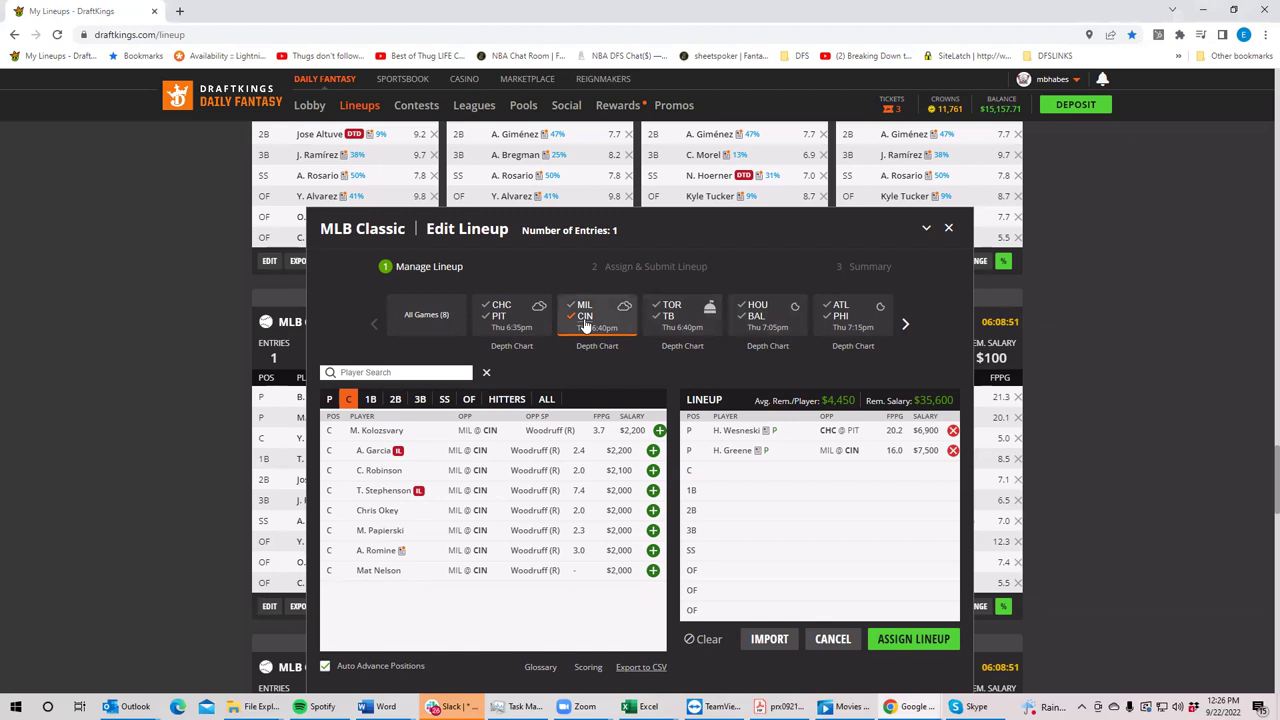
{"action": "left_click", "coordinate": [678, 326]}
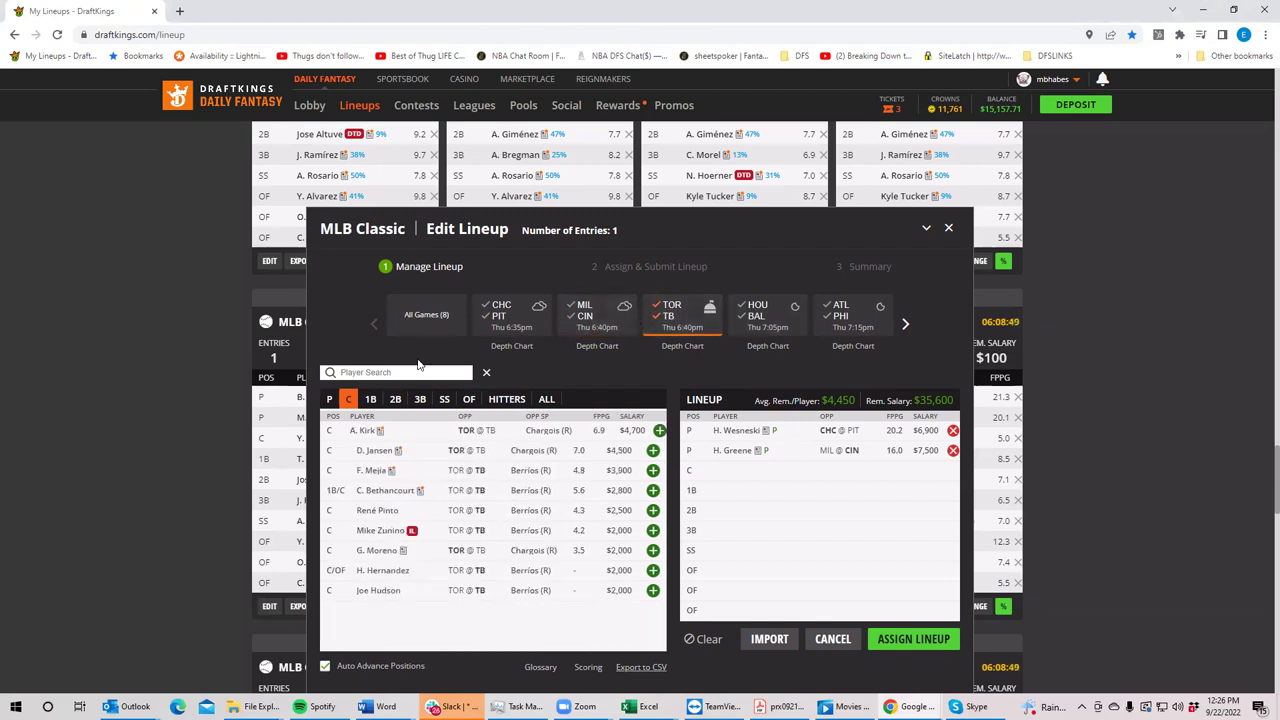
{"action": "left_click", "coordinate": [334, 399]}
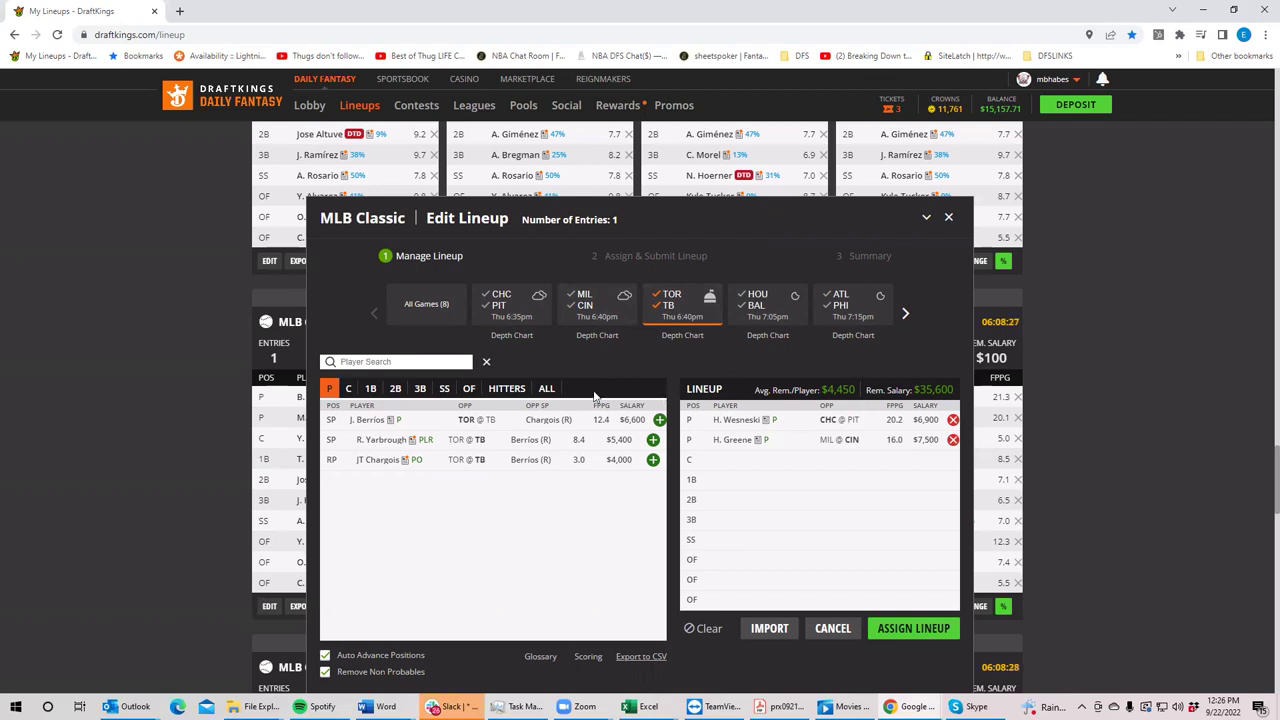
{"action": "left_click", "coordinate": [374, 421]}
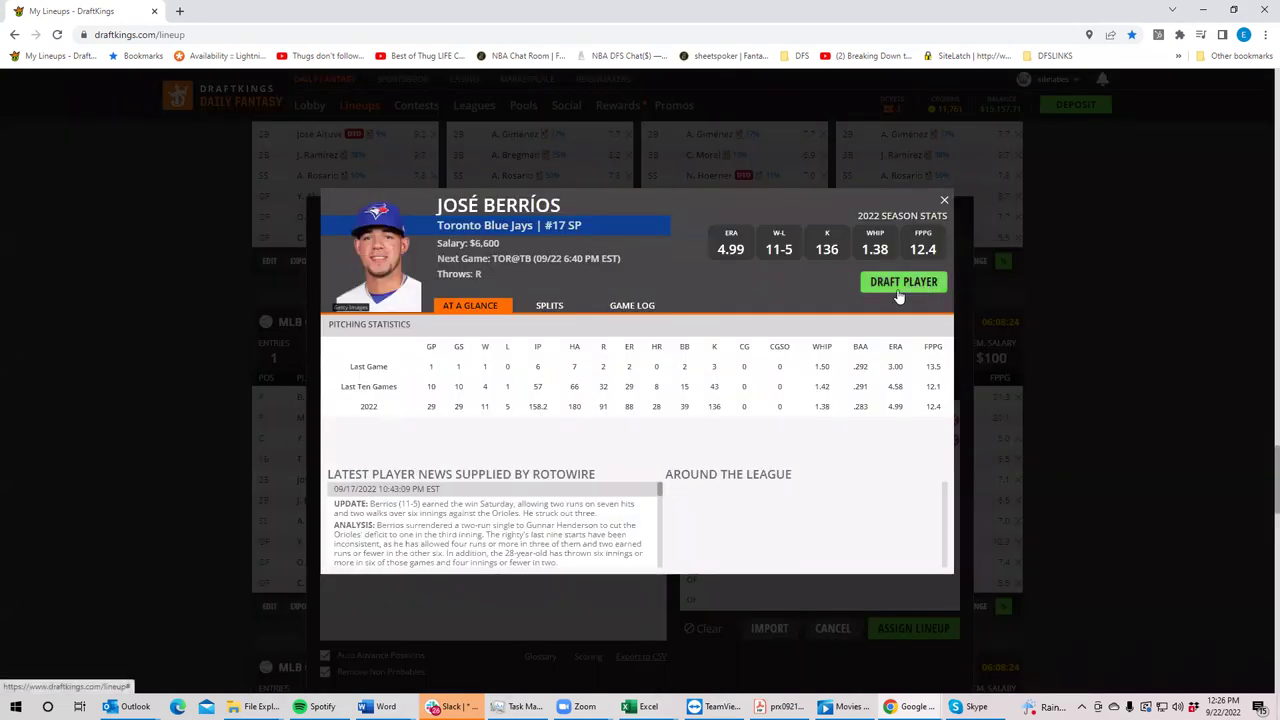
{"action": "left_click", "coordinate": [929, 282]}
{"action": "left_click", "coordinate": [952, 419]}
{"action": "left_click", "coordinate": [663, 419]}
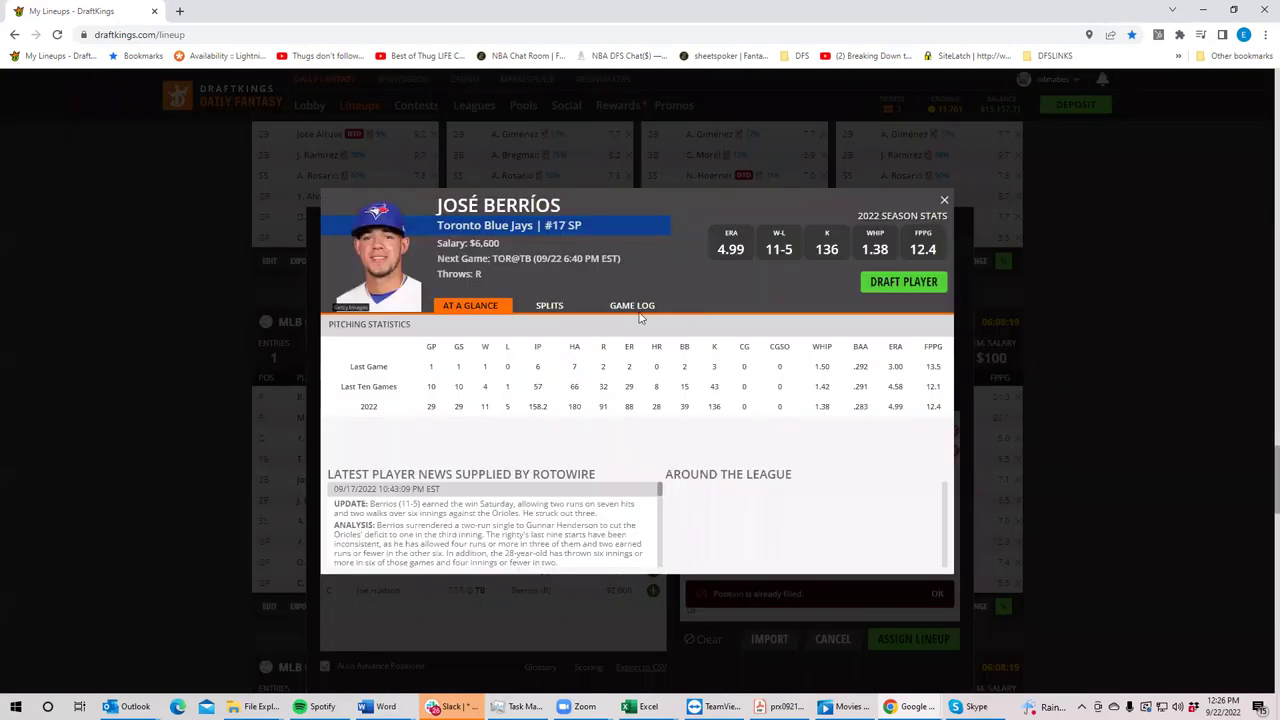
Review José Berríos's game log and close his player card.
{"action": "left_click", "coordinate": [633, 306]}
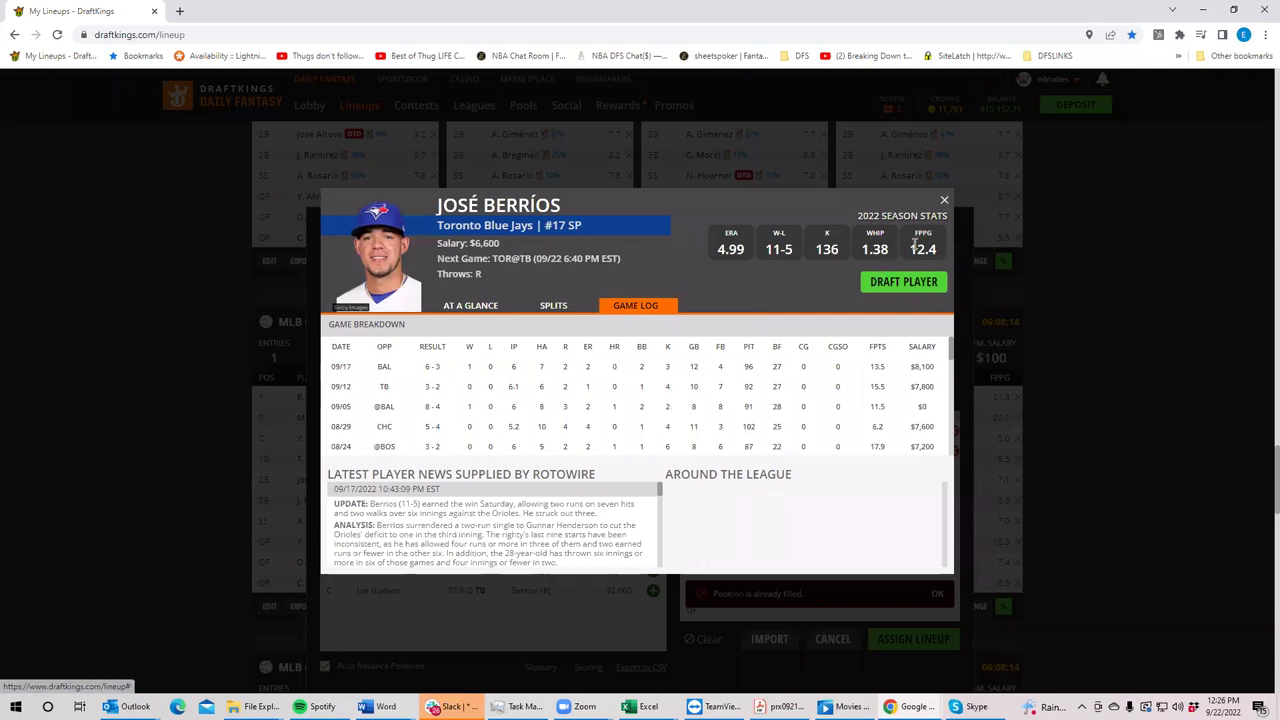
{"action": "left_click", "coordinate": [944, 201]}
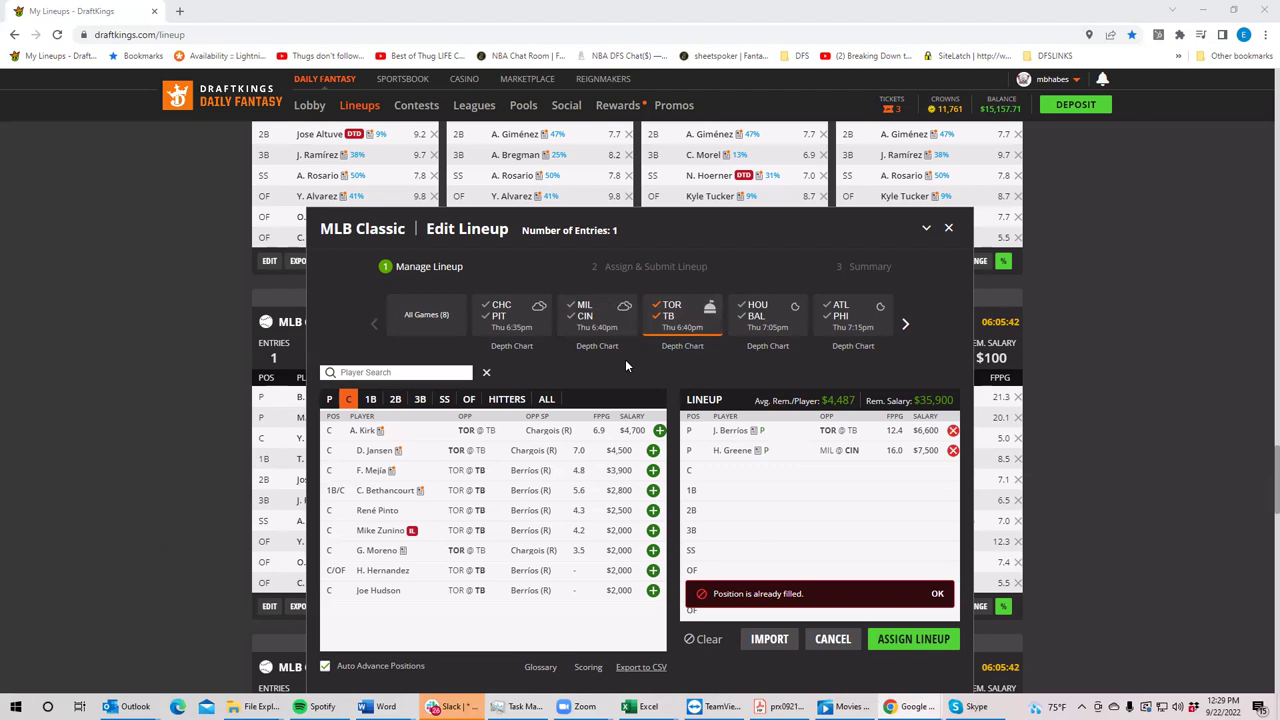
Open Justin Verlander's player card from the HOU @ BAL pitchers and review his game log and season overview.
{"action": "left_click", "coordinate": [677, 318]}
{"action": "left_click", "coordinate": [752, 308]}
{"action": "left_click", "coordinate": [329, 399]}
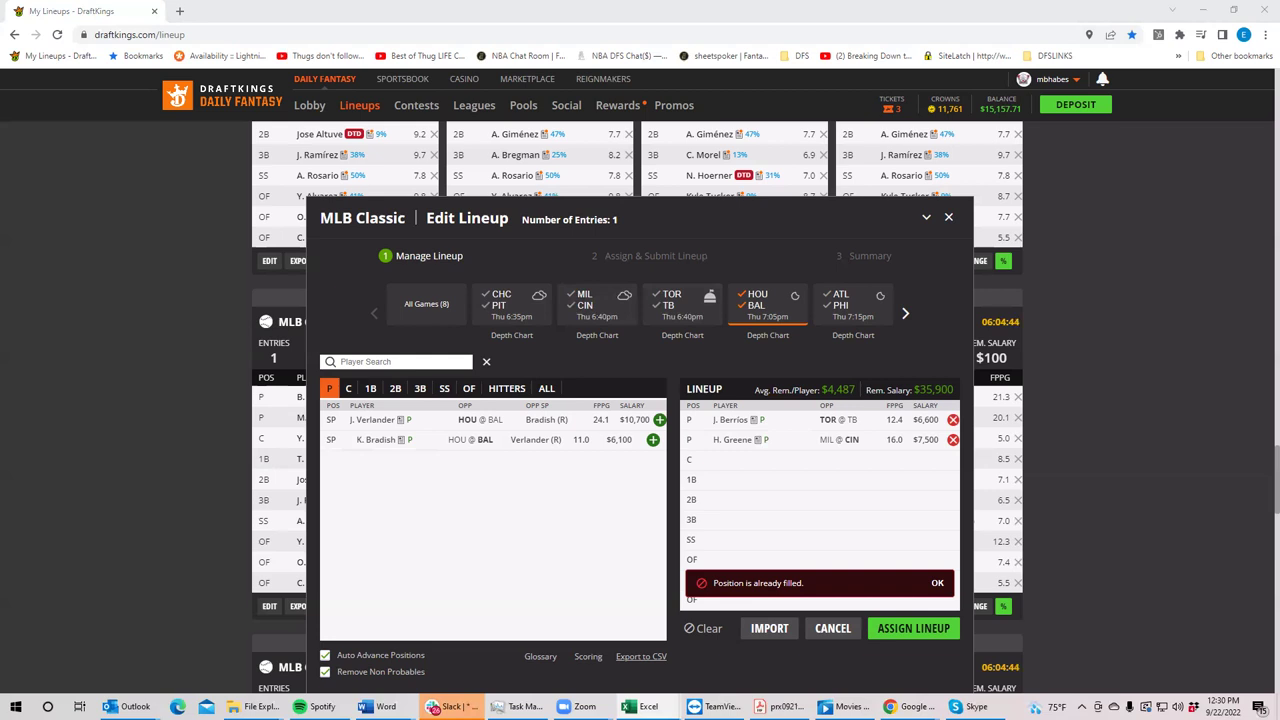
{"action": "left_click", "coordinate": [380, 423]}
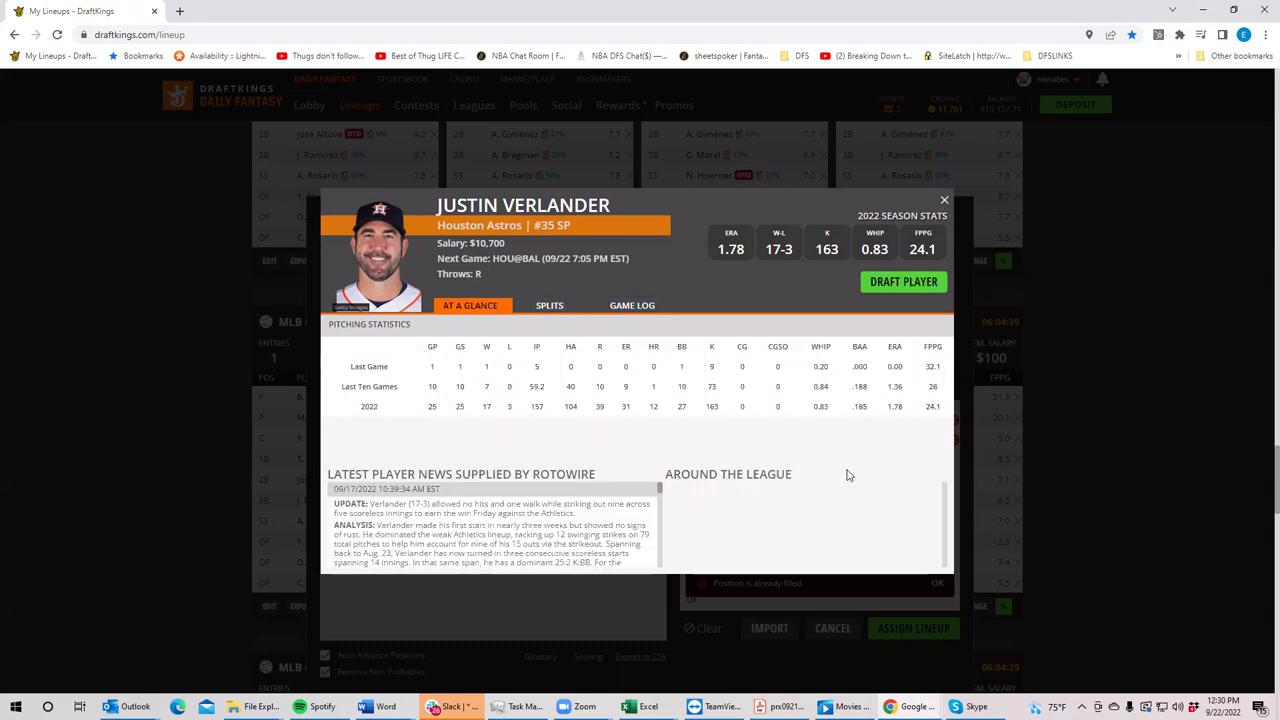
{"action": "left_click", "coordinate": [636, 308]}
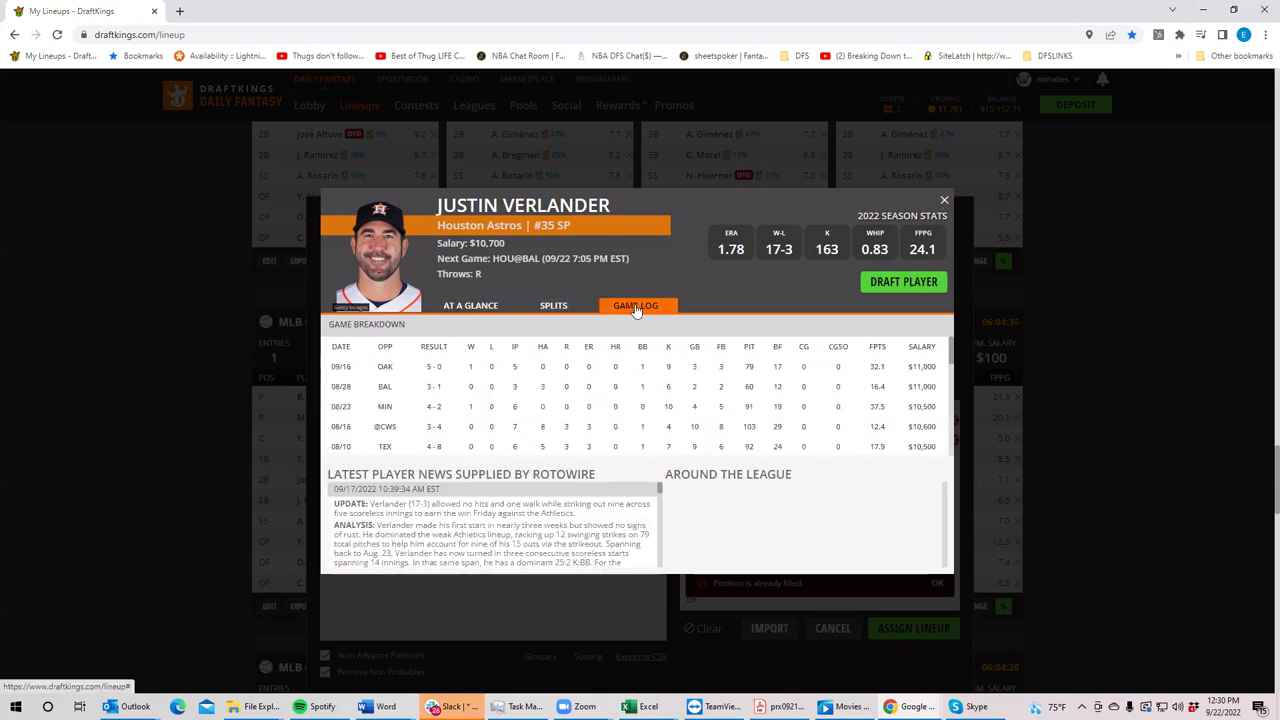
{"action": "left_click", "coordinate": [470, 308]}
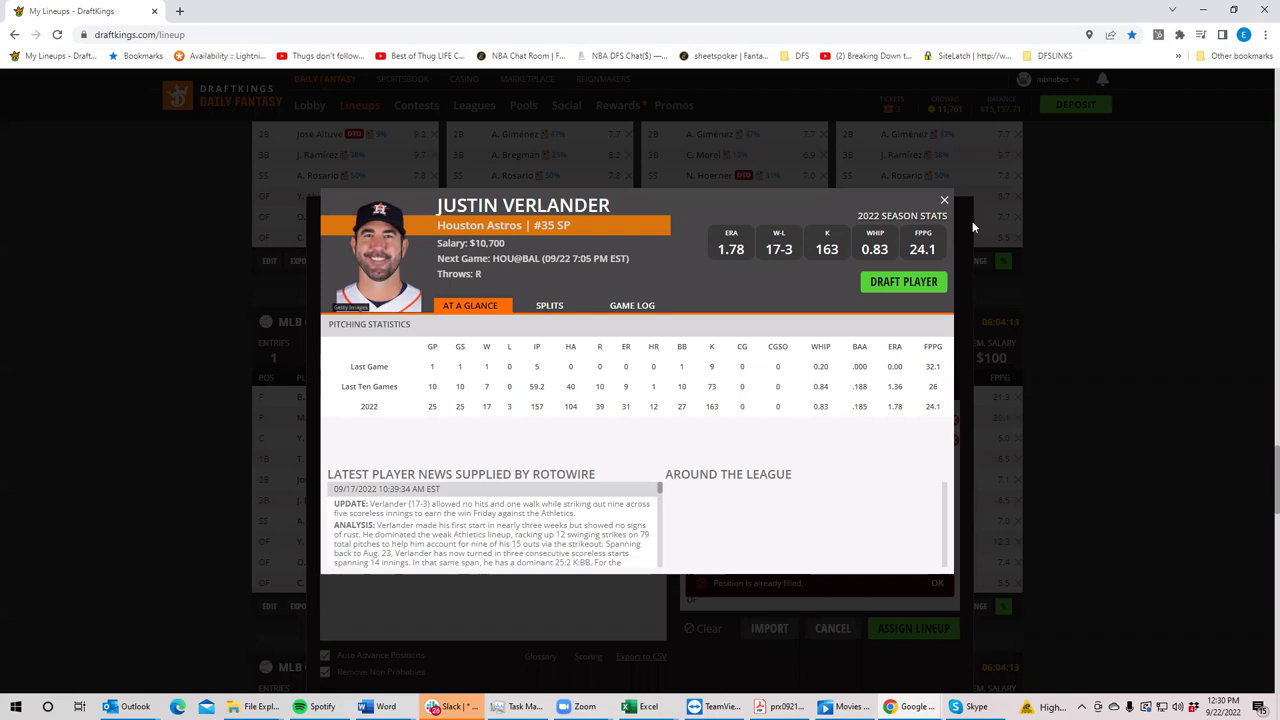
{"action": "left_click", "coordinate": [1265, 34]}
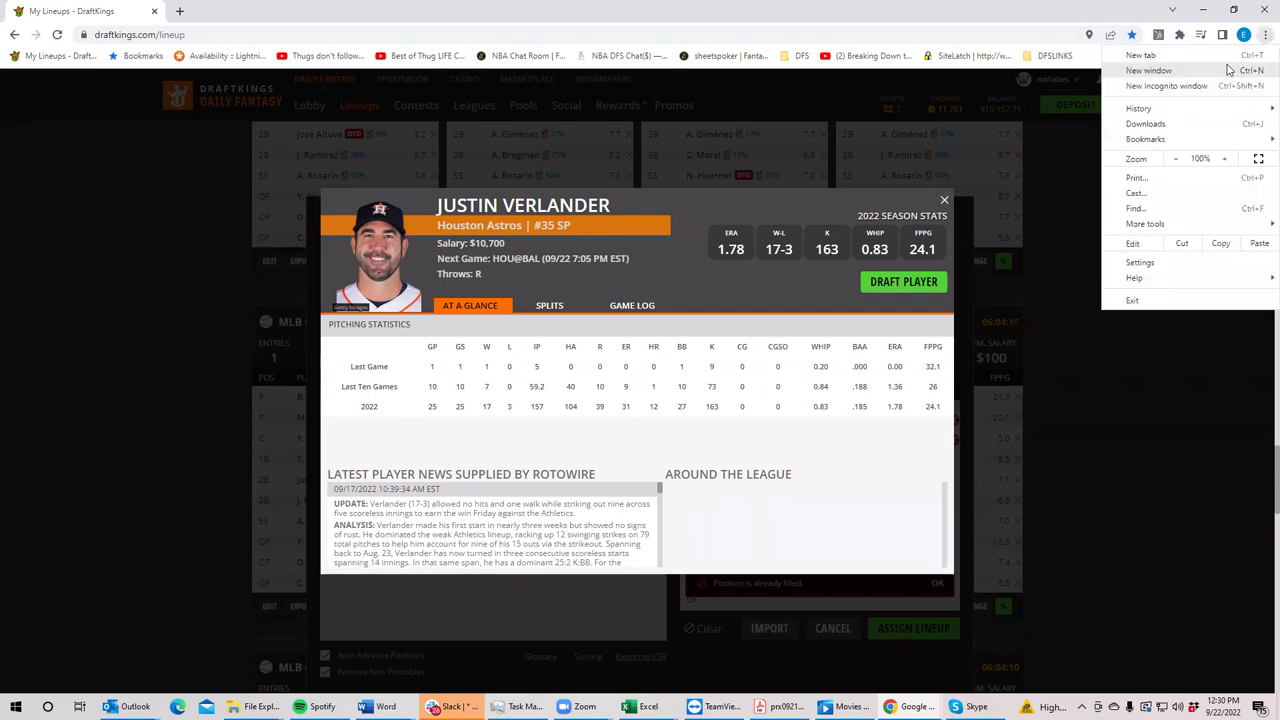
{"action": "left_click", "coordinate": [1226, 56]}
{"action": "left_click_drag", "start_coordinate": [190, 11], "coordinate": [1279, 36]}
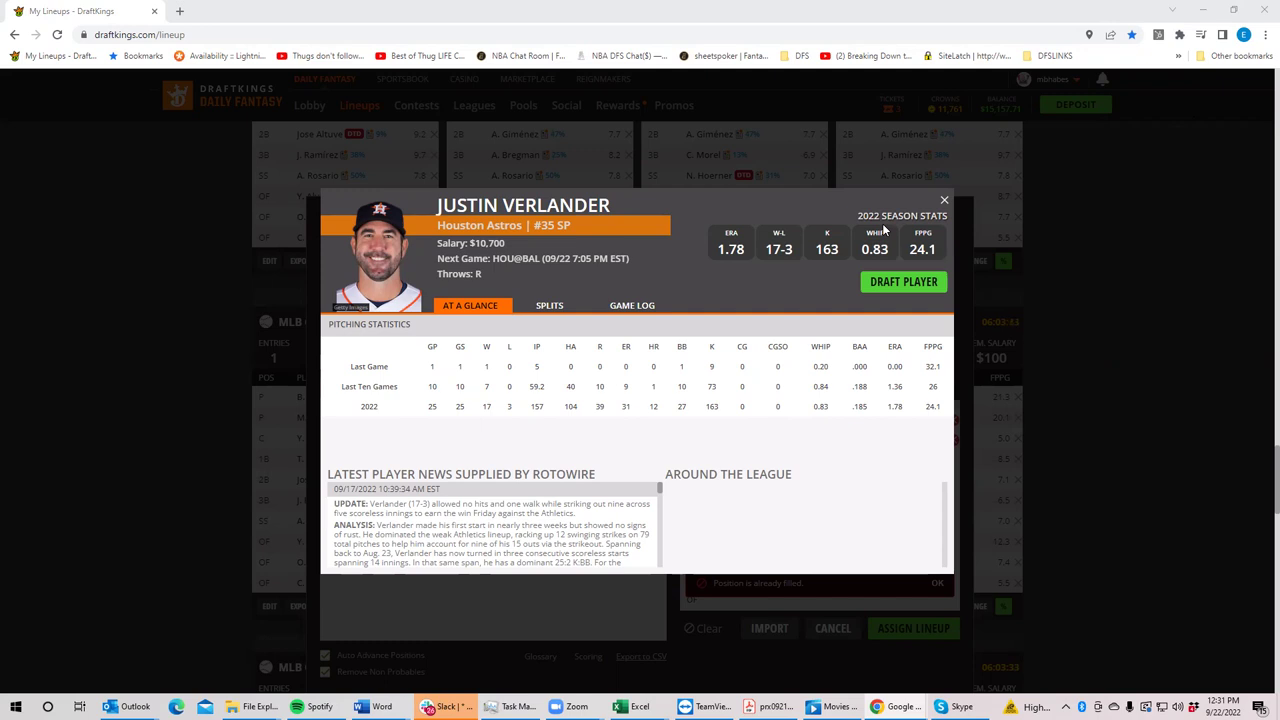
Close Justin Verlander's player card and open Kyle Bradish's card to examine his pitching statistics.
{"action": "left_click", "coordinate": [944, 204]}
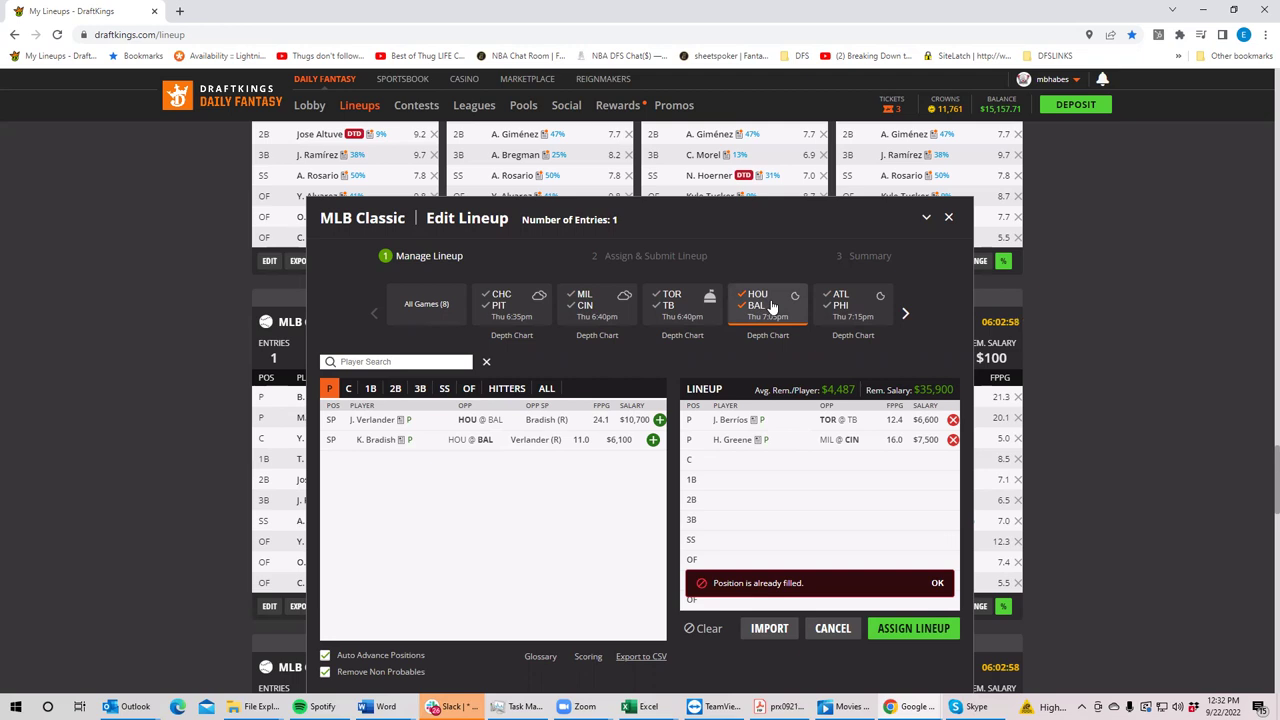
{"action": "left_click", "coordinate": [640, 706]}
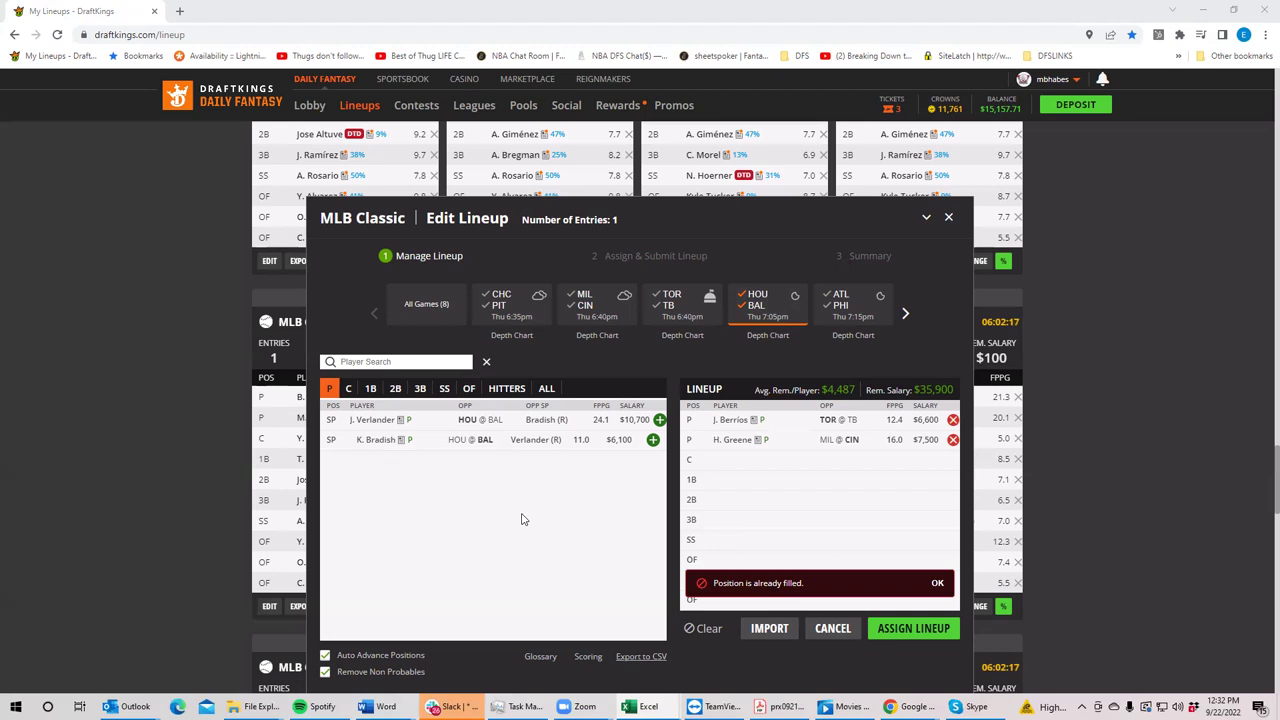
{"action": "left_click", "coordinate": [370, 441]}
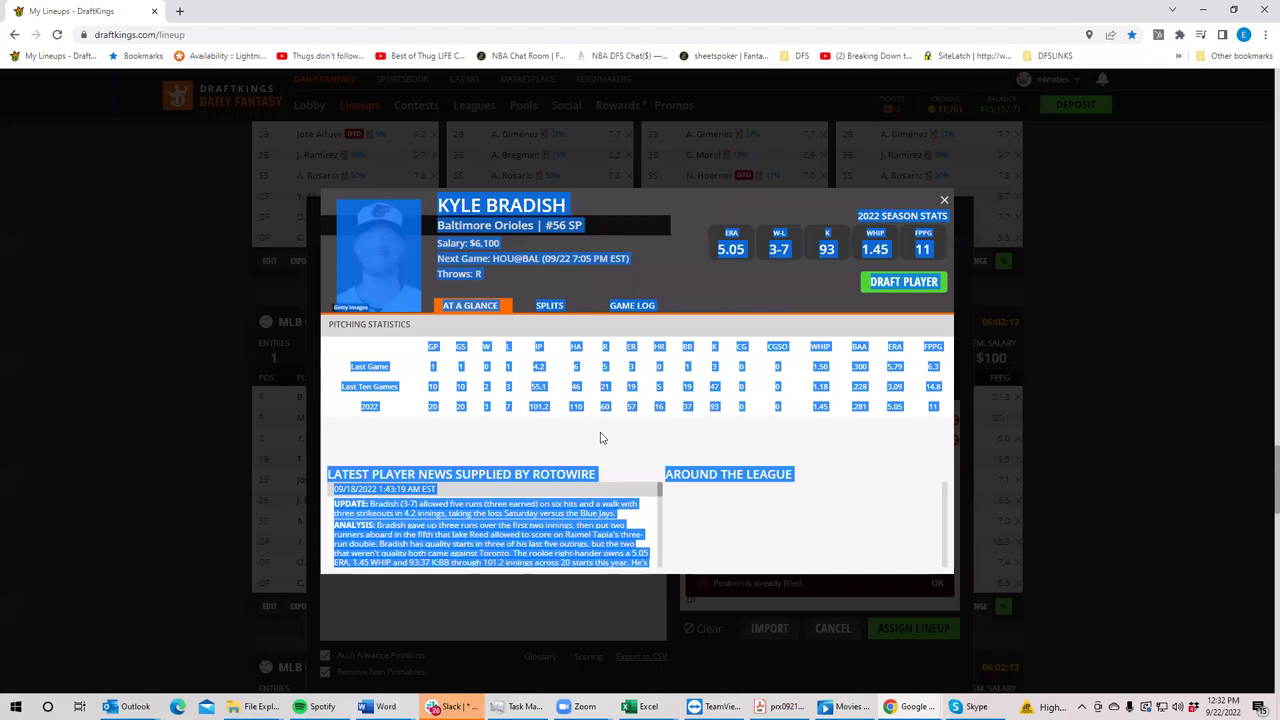
Review Kyle Bradish's game log, close his player card and clear the HOU @ BAL filter.
{"action": "left_click", "coordinate": [619, 313]}
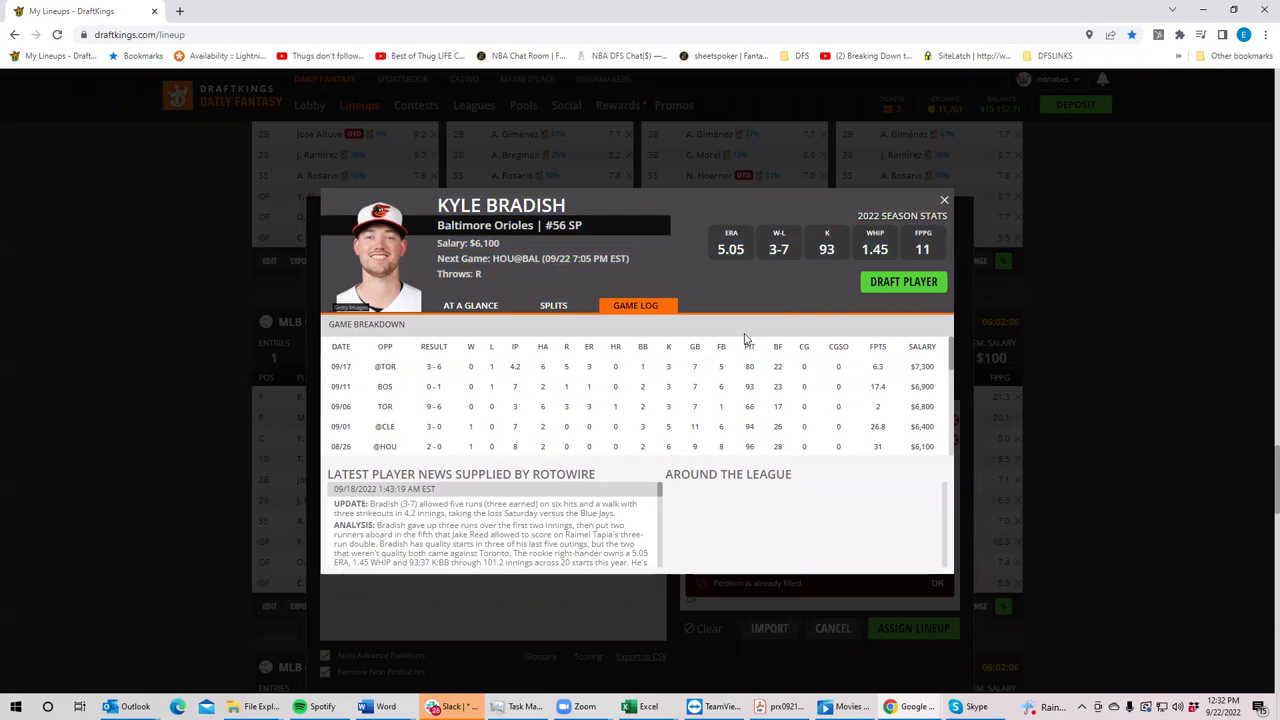
{"action": "left_click", "coordinate": [942, 202]}
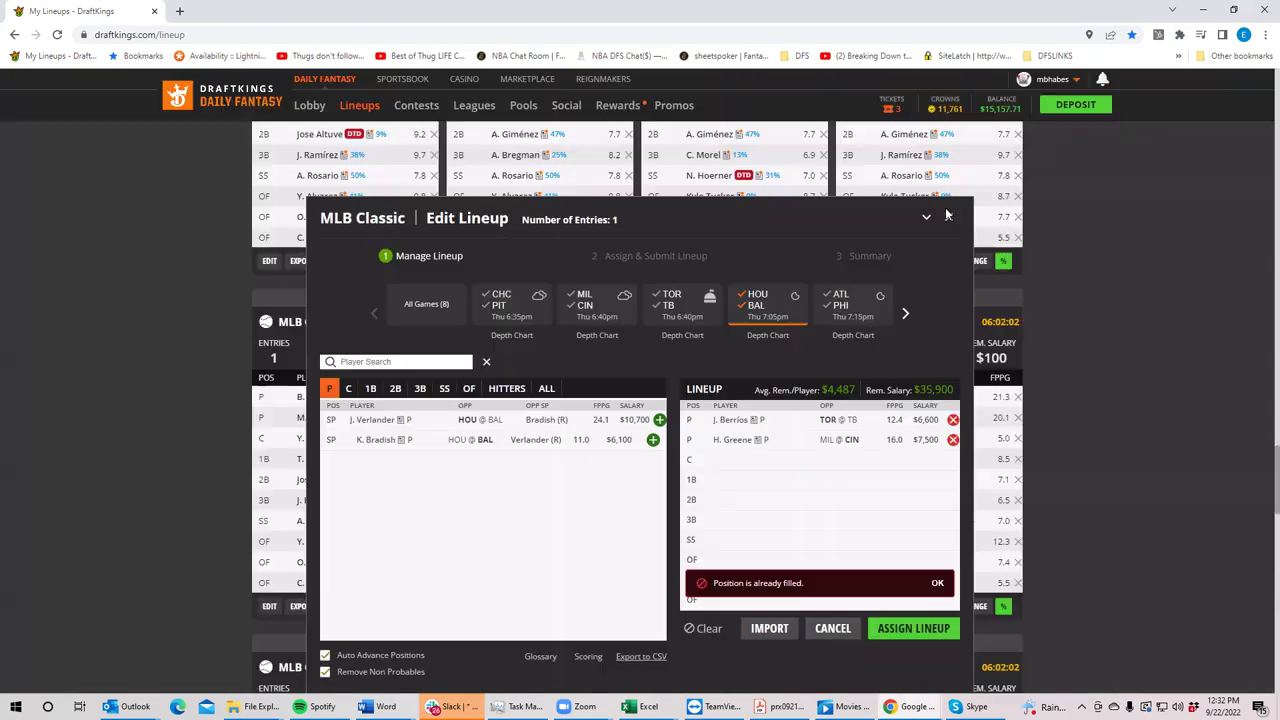
{"action": "left_click", "coordinate": [751, 297]}
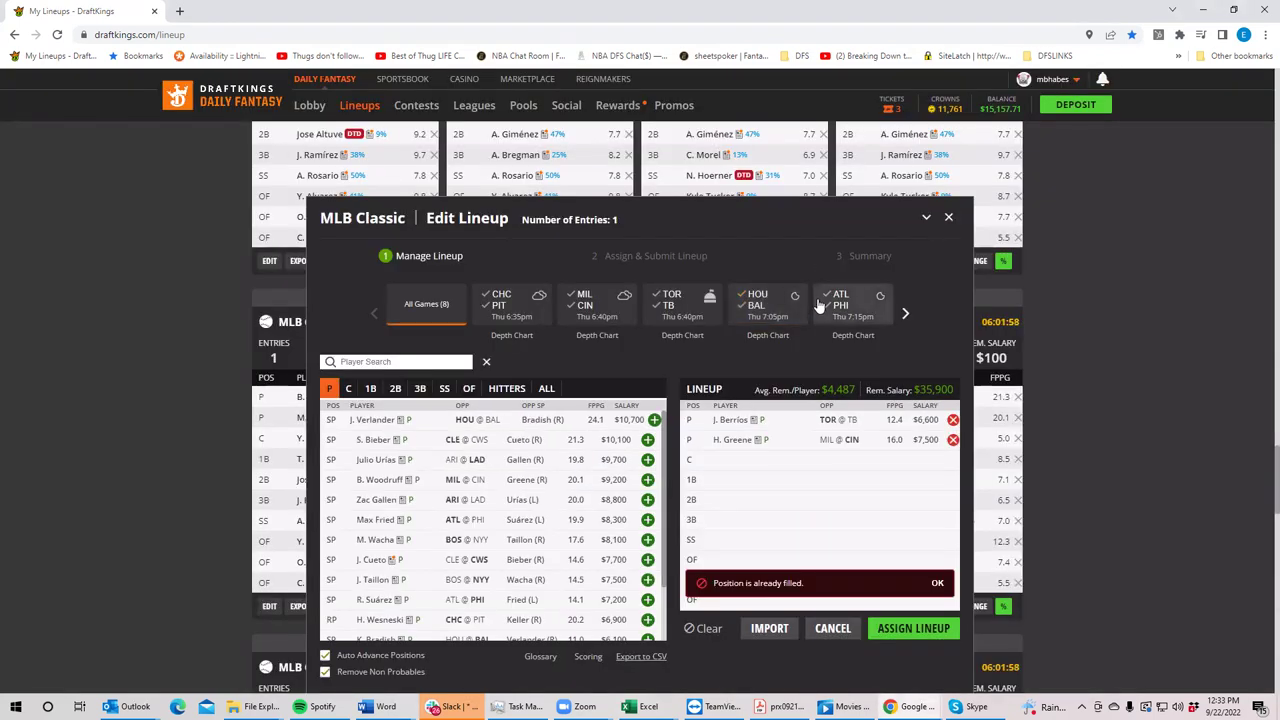
Narrow the pitcher pool to the ATL @ PHI game and examine its two starting pitchers.
{"action": "left_click", "coordinate": [838, 300]}
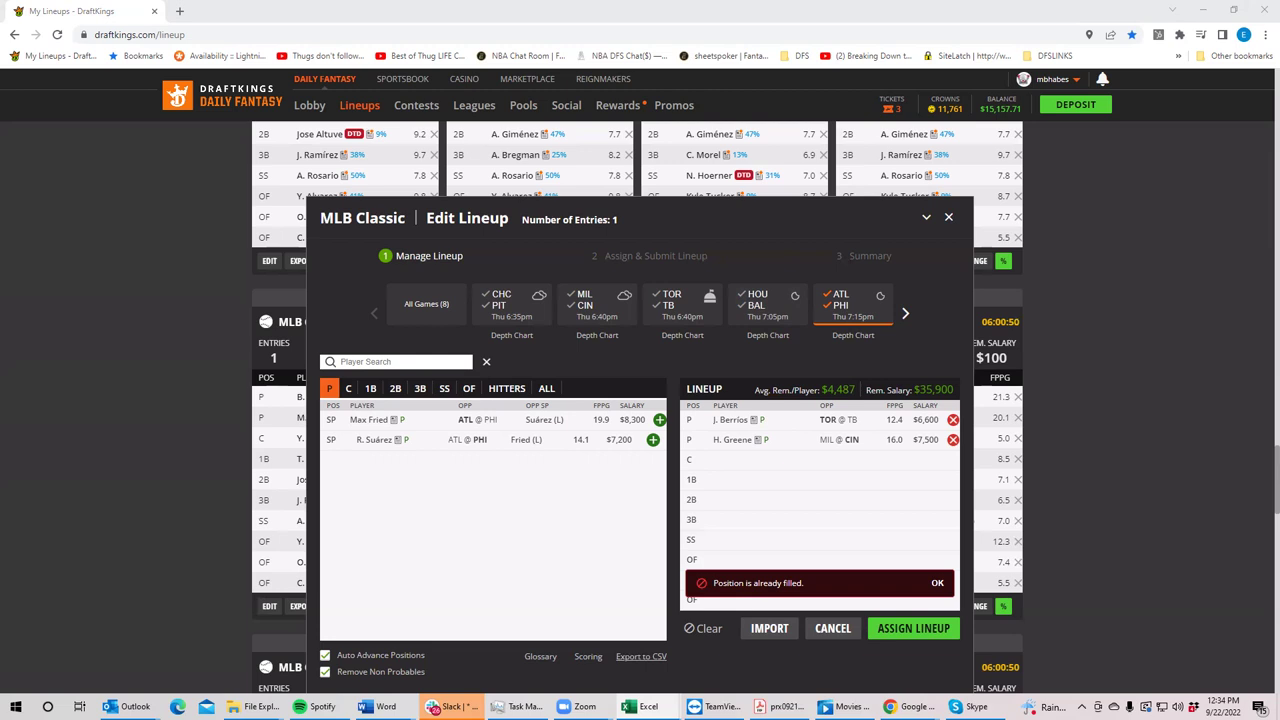
{"action": "left_click", "coordinate": [755, 312]}
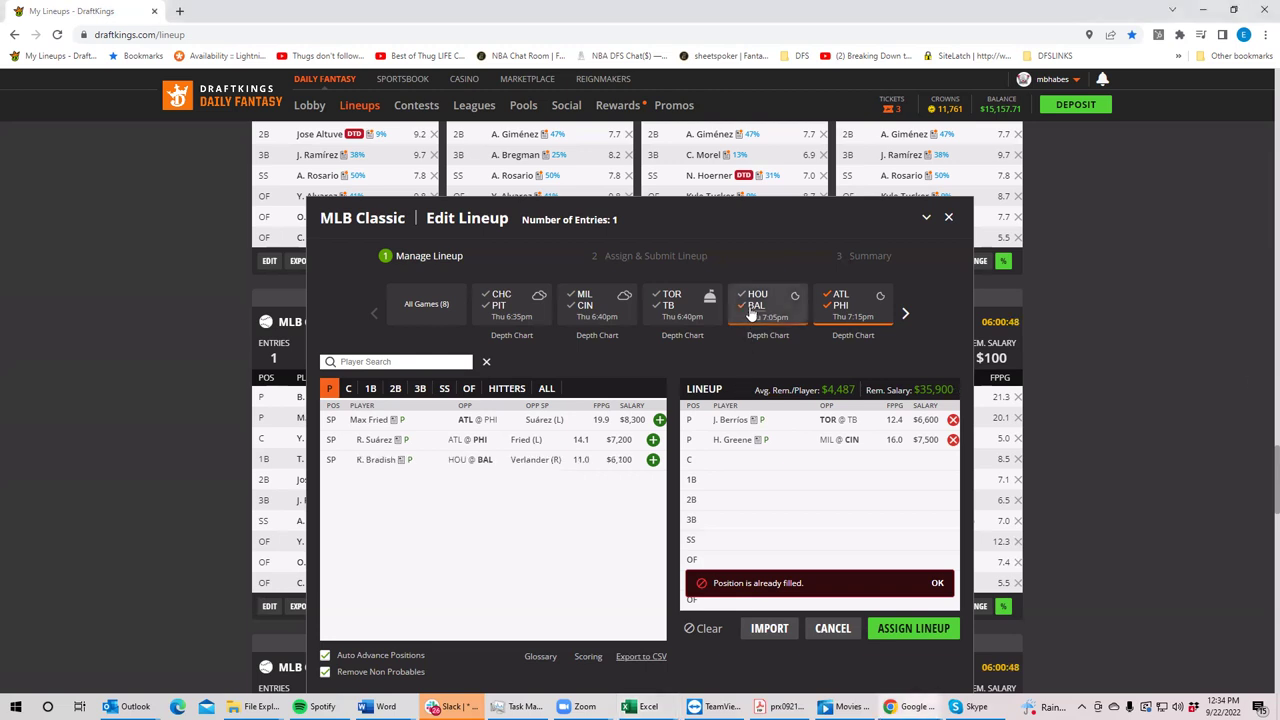
{"action": "left_click", "coordinate": [755, 312]}
{"action": "left_click", "coordinate": [755, 312]}
{"action": "left_click", "coordinate": [755, 312]}
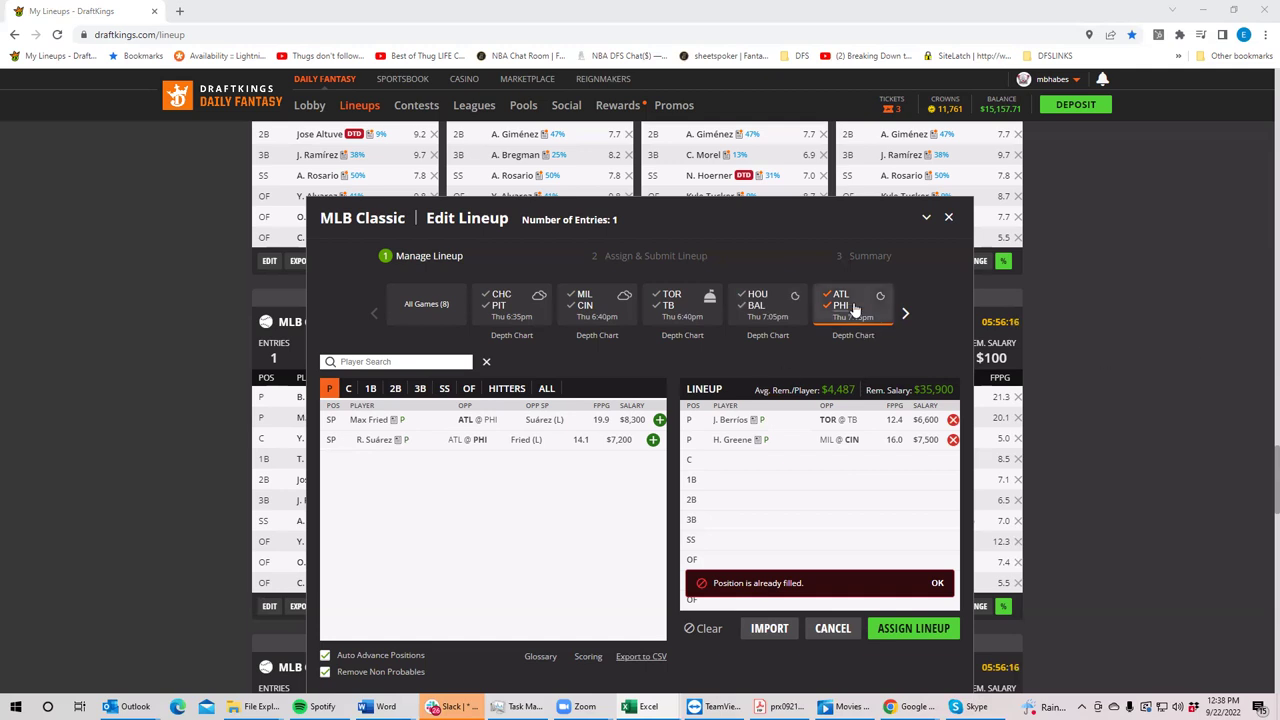
Clear the ATL @ PHI filter and remove pitchers H. Greene and J. Berríos from the lineup.
{"action": "left_click", "coordinate": [885, 304]}
{"action": "left_click", "coordinate": [905, 313]}
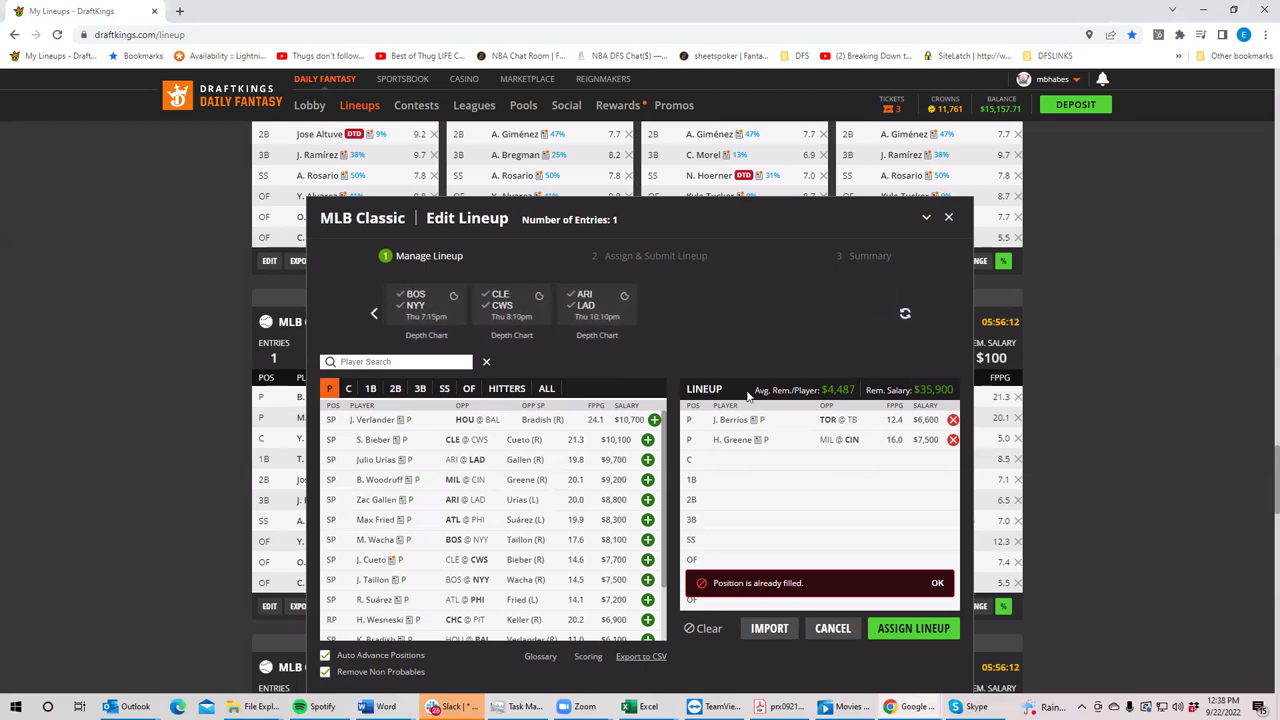
{"action": "left_click", "coordinate": [953, 438]}
{"action": "left_click", "coordinate": [953, 419]}
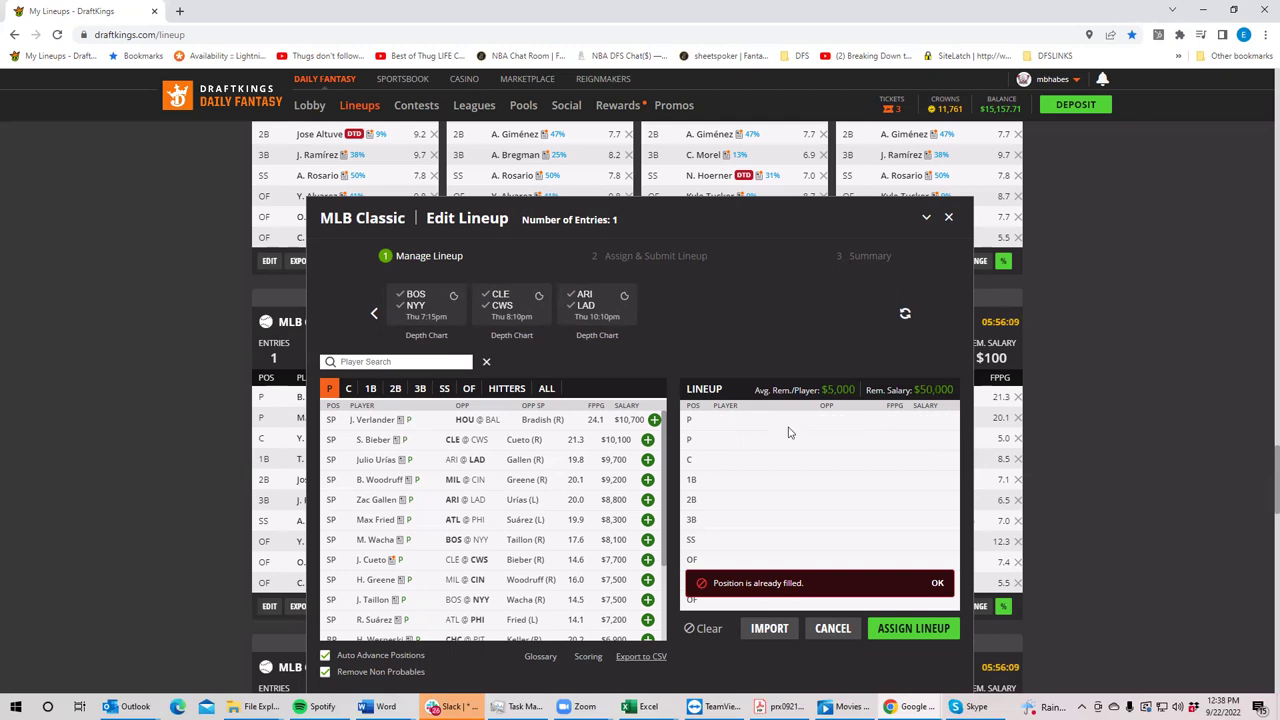
Examine the starting pitchers of the BOS @ NYY game, followed by those of the CLE @ CWS game.
{"action": "left_click", "coordinate": [418, 300]}
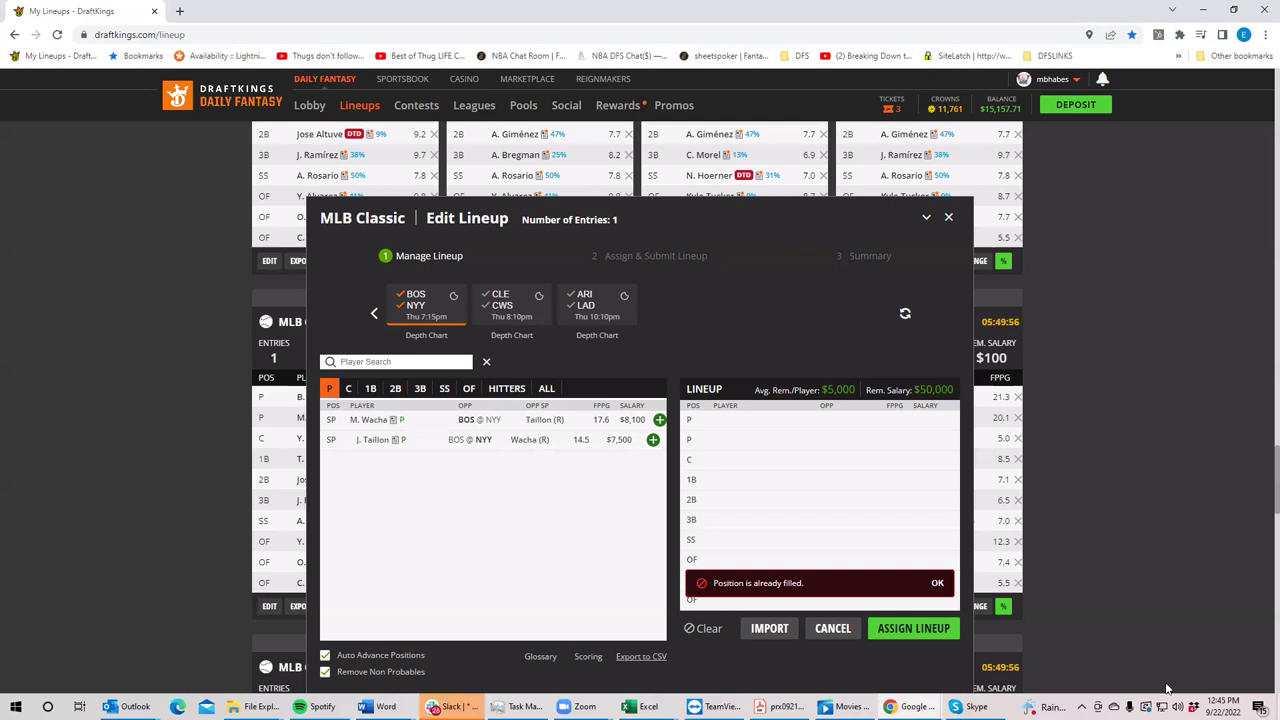
{"action": "left_click", "coordinate": [406, 306]}
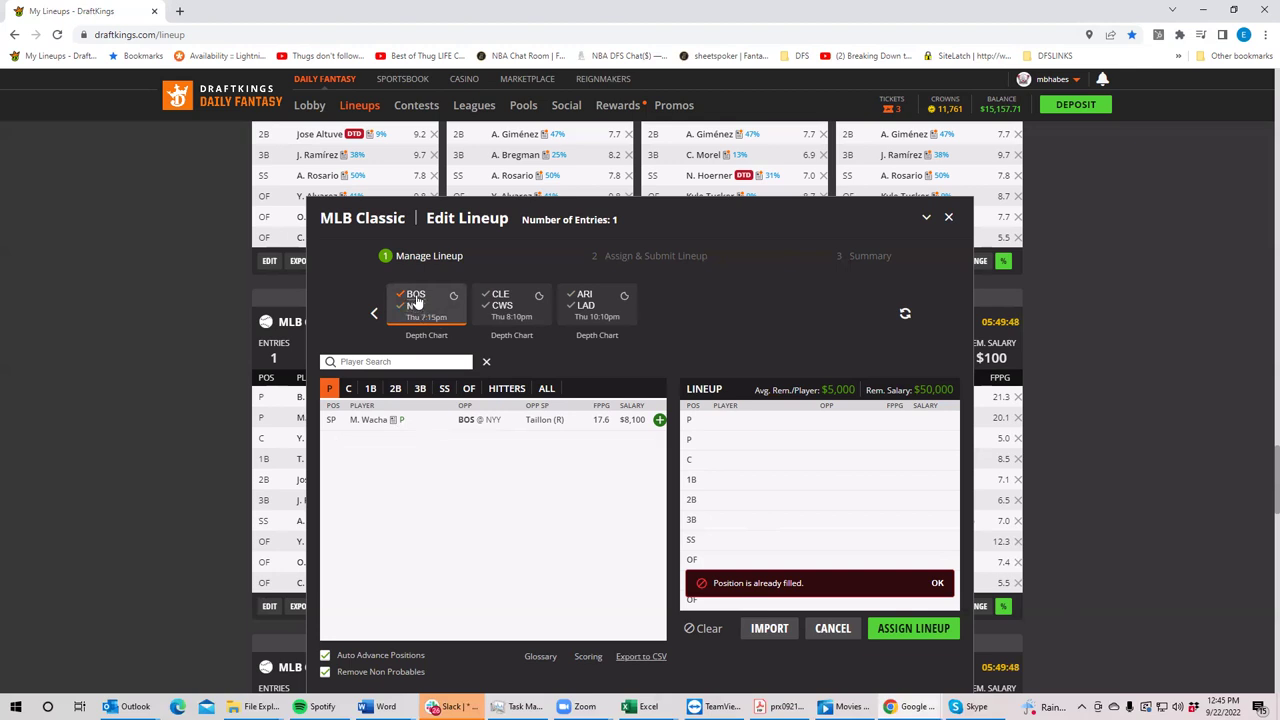
{"action": "left_click", "coordinate": [414, 304]}
{"action": "left_click", "coordinate": [503, 300]}
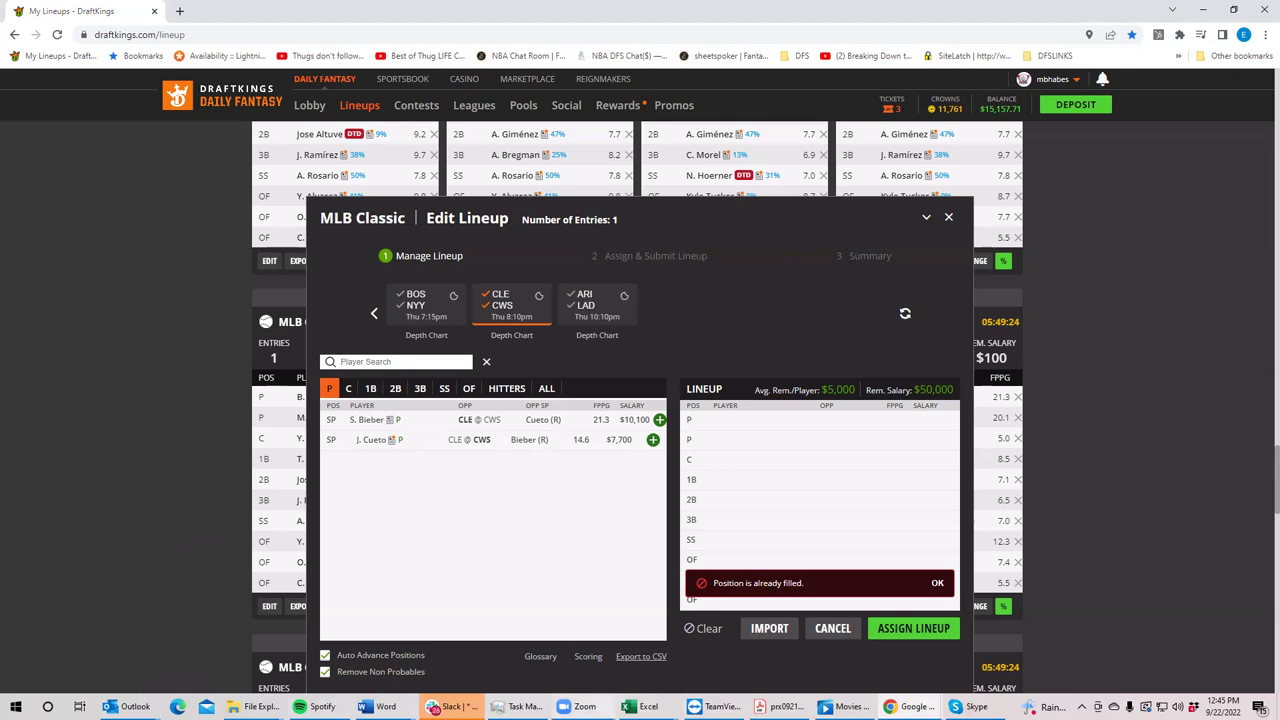
{"action": "mouse_move", "coordinate": [905, 706]}
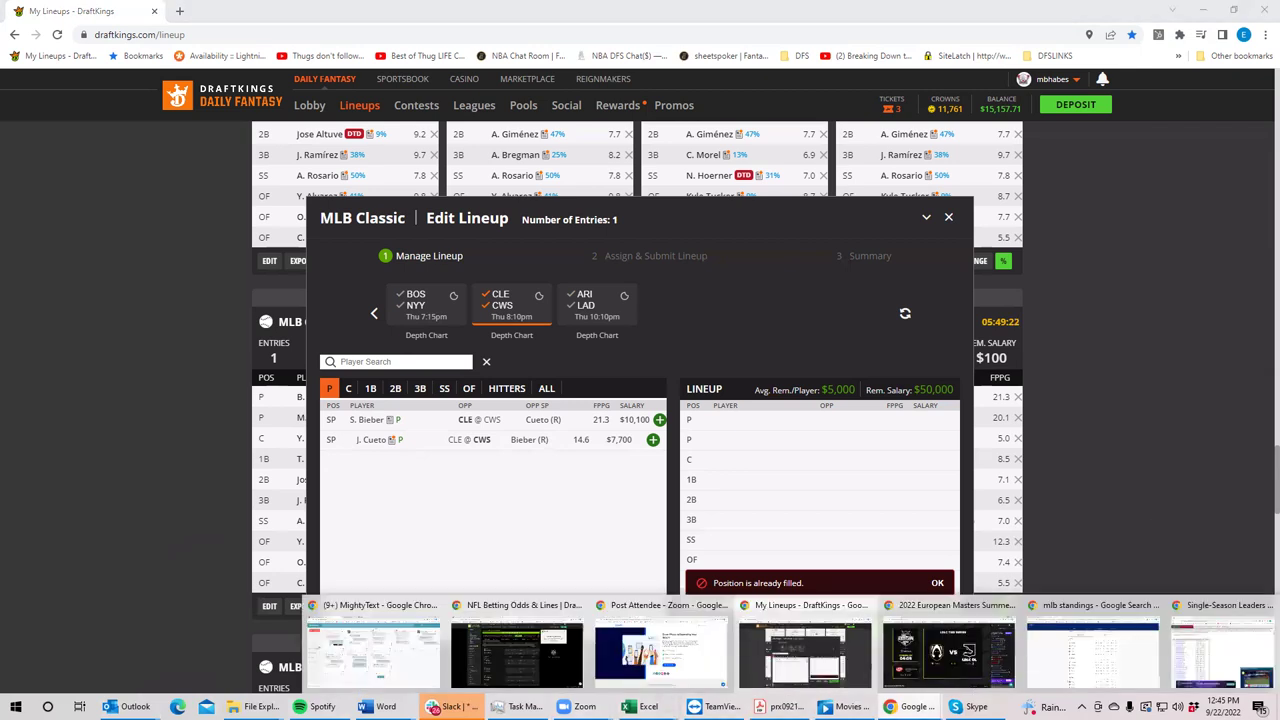
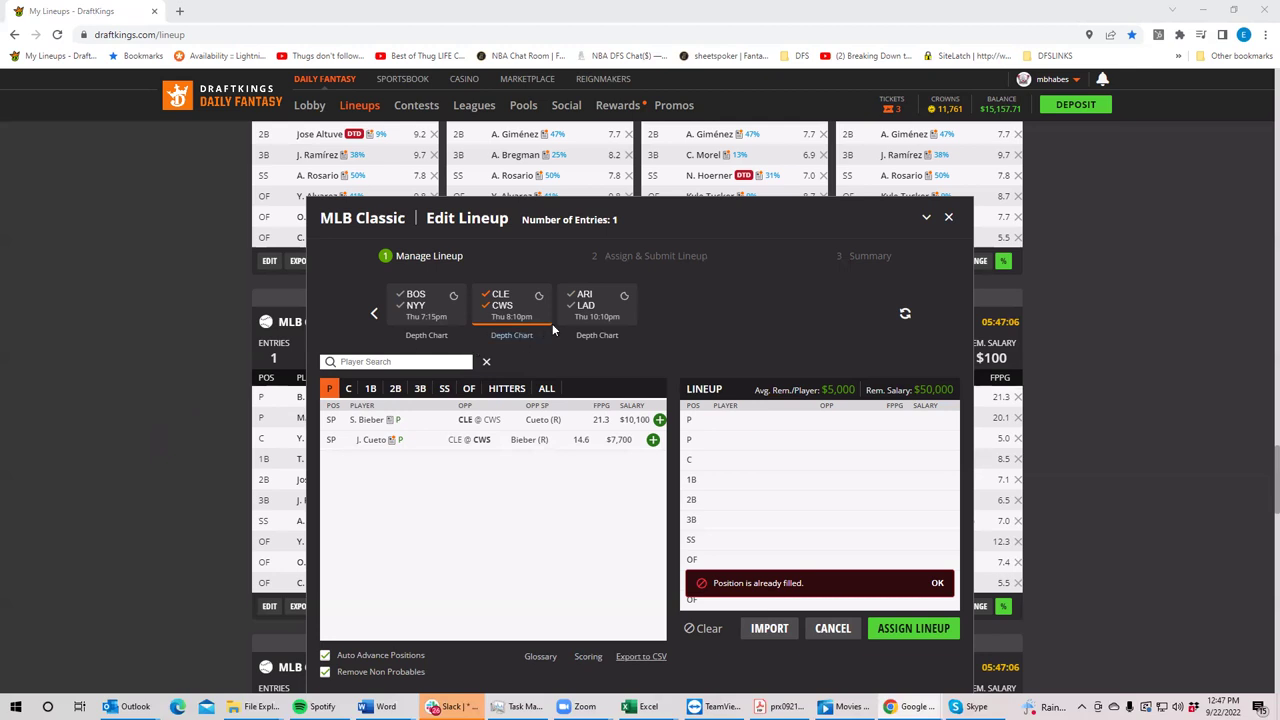
Filter to the CLE hitters and add J. Ramírez, Steven Kwan, A. Giménez and Josh Naylor to the lineup.
{"action": "left_click", "coordinate": [937, 585]}
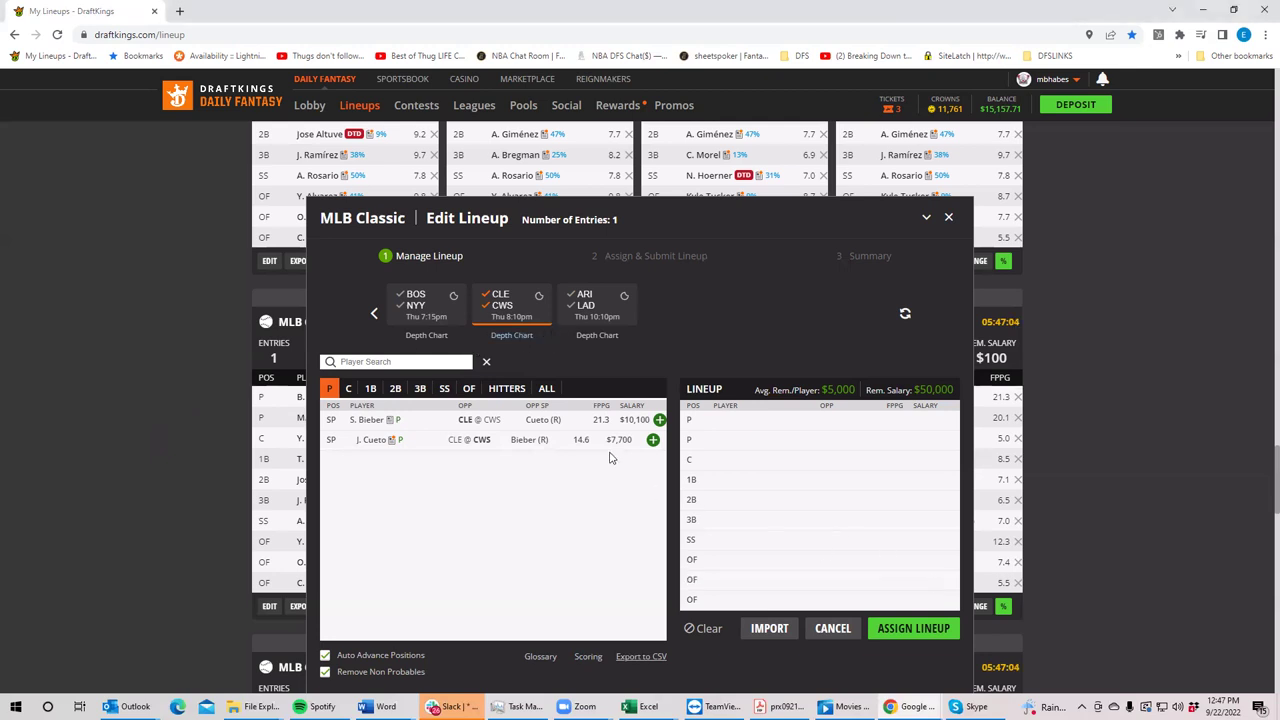
{"action": "left_click", "coordinate": [500, 305]}
{"action": "left_click", "coordinate": [516, 392]}
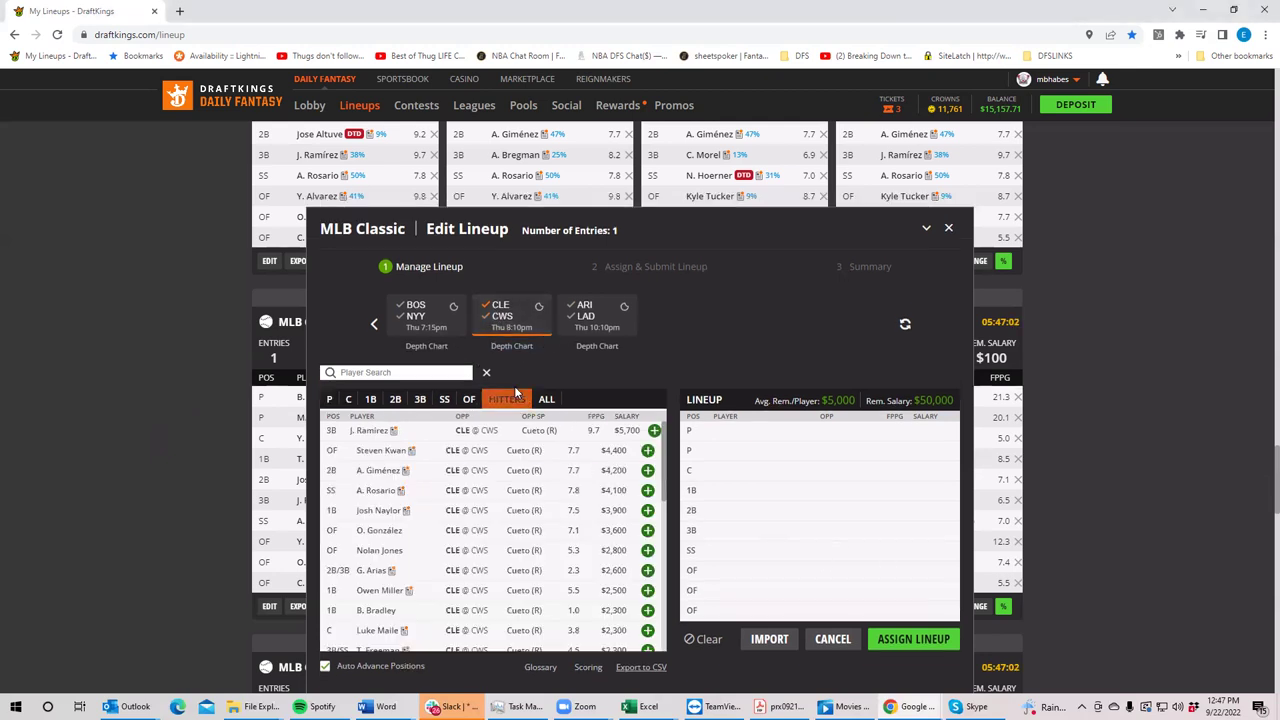
{"action": "left_click", "coordinate": [654, 431]}
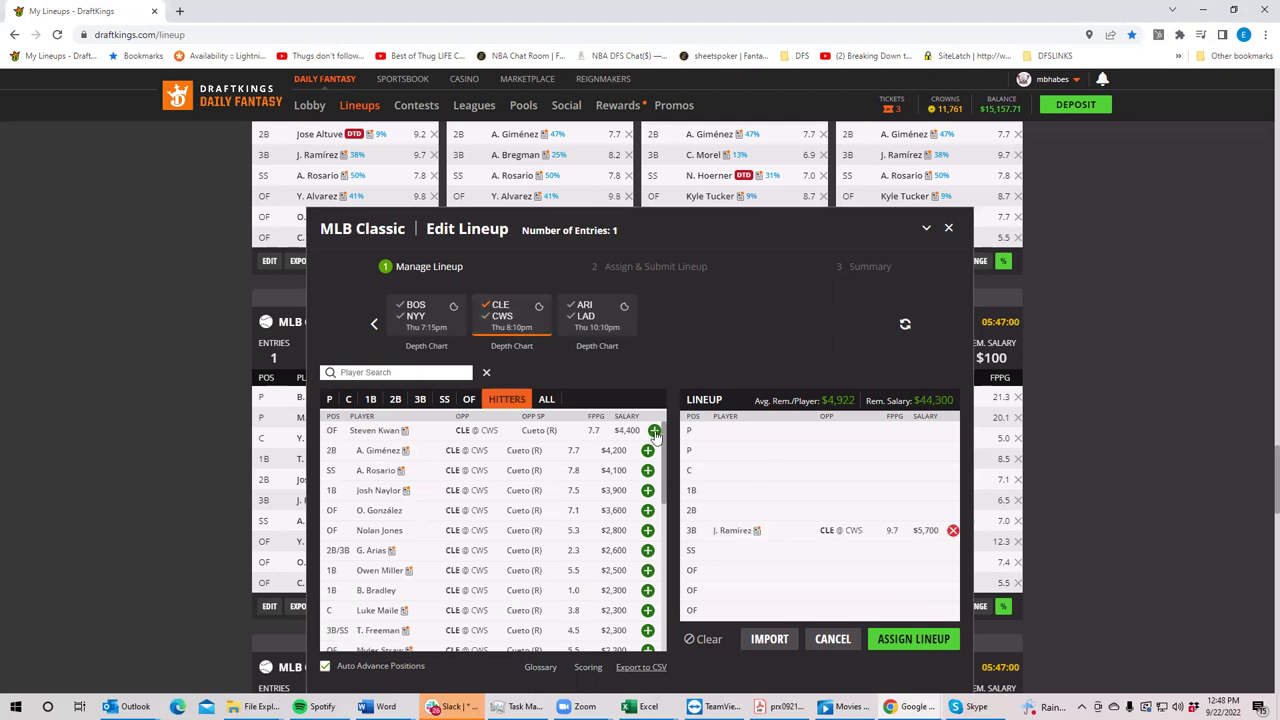
{"action": "left_click", "coordinate": [654, 431]}
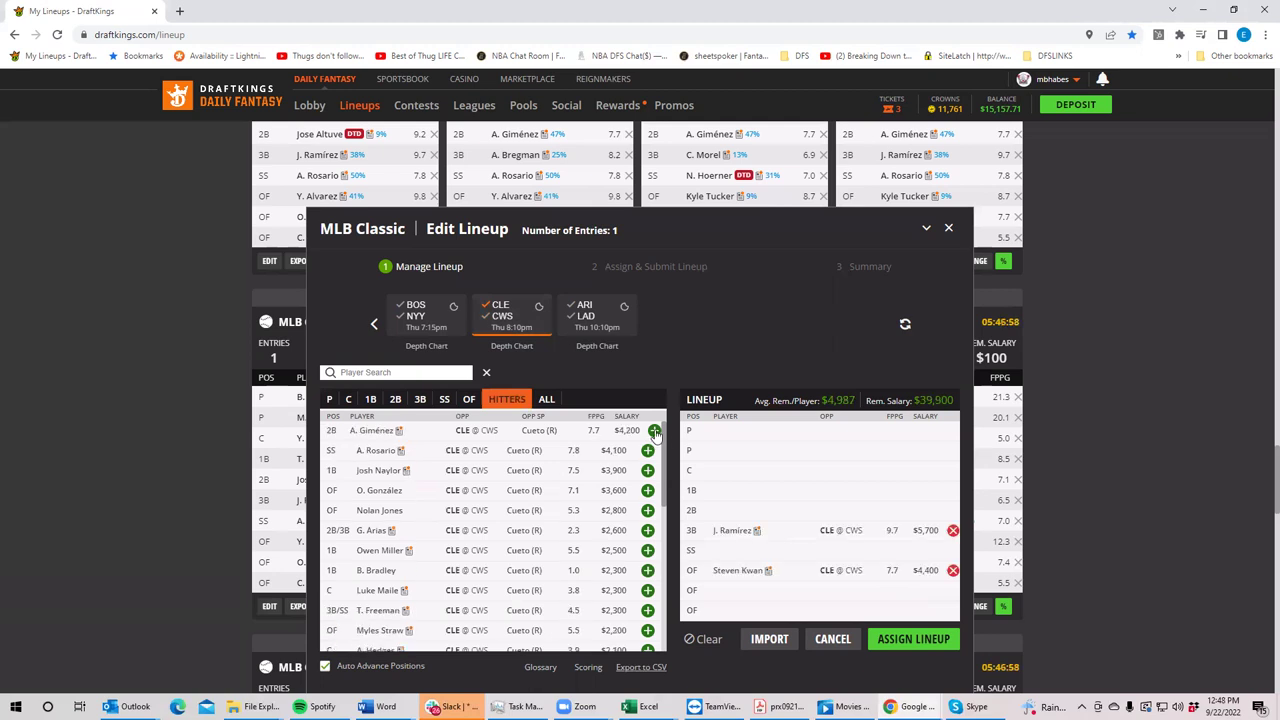
{"action": "left_click", "coordinate": [654, 431]}
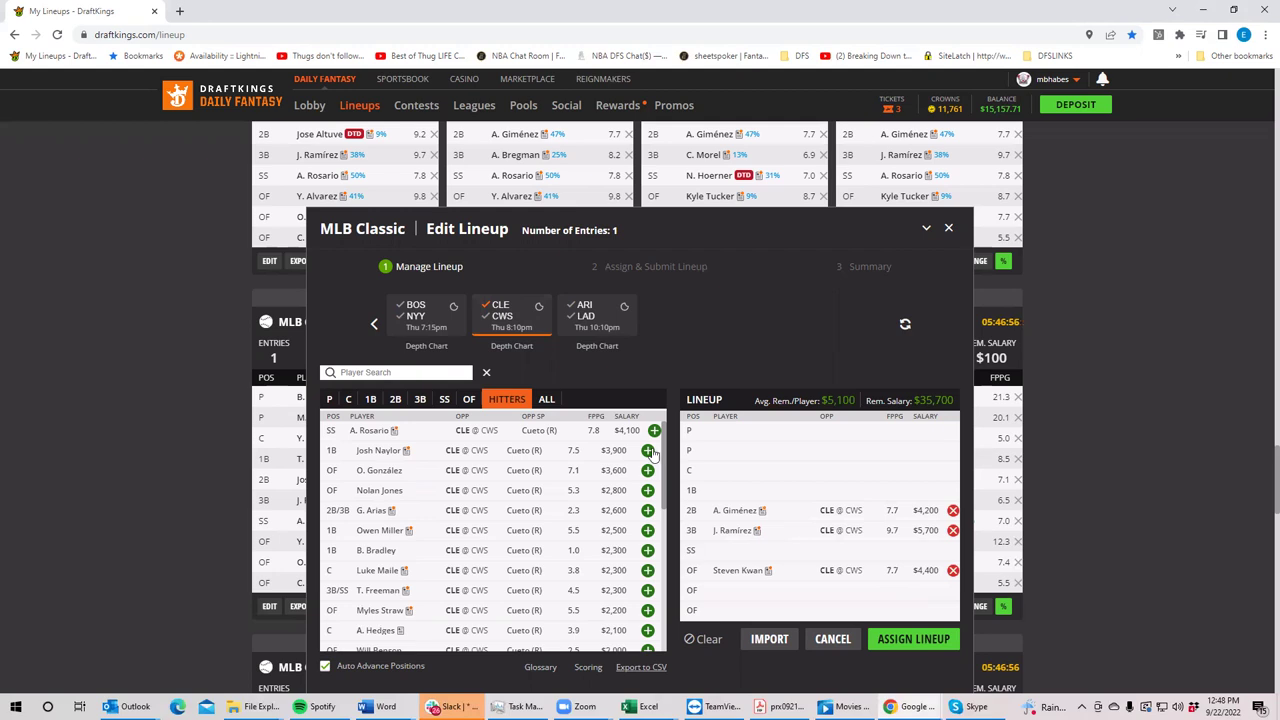
{"action": "left_click", "coordinate": [648, 451]}
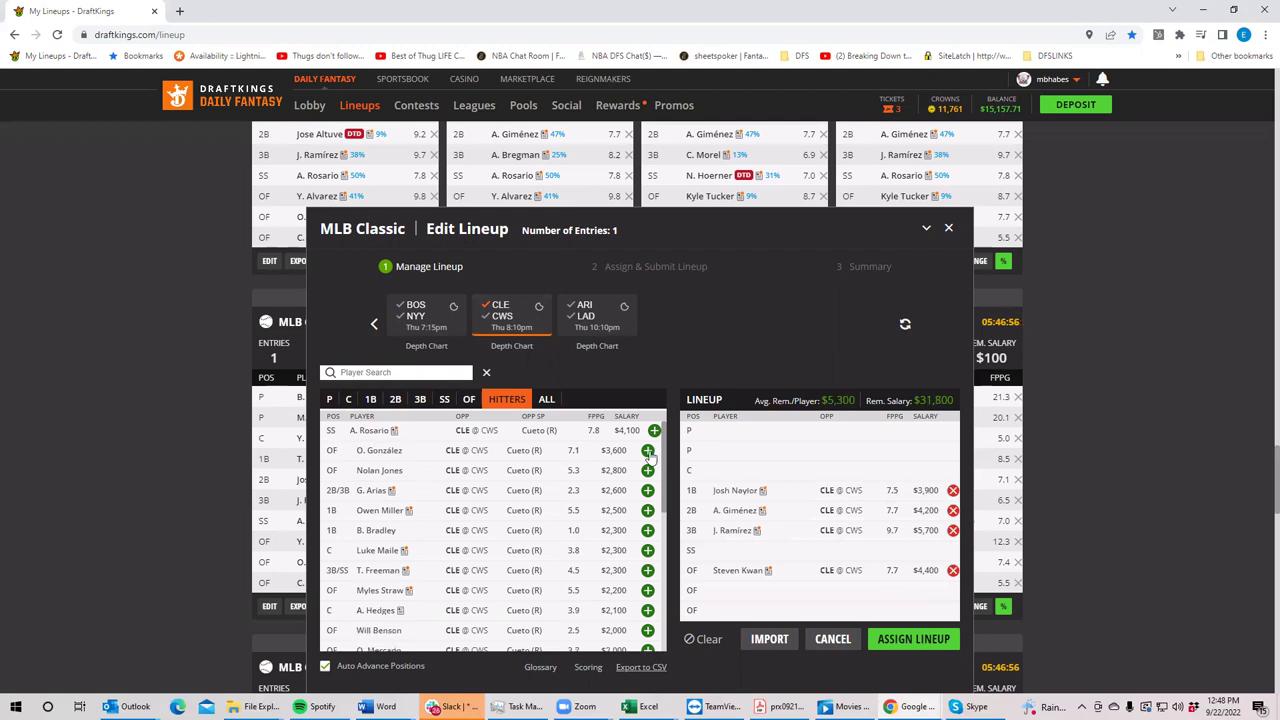
Check Josh Naylor's player card, close it and add CLE shortstop A. Rosario to the lineup.
{"action": "left_click", "coordinate": [728, 490]}
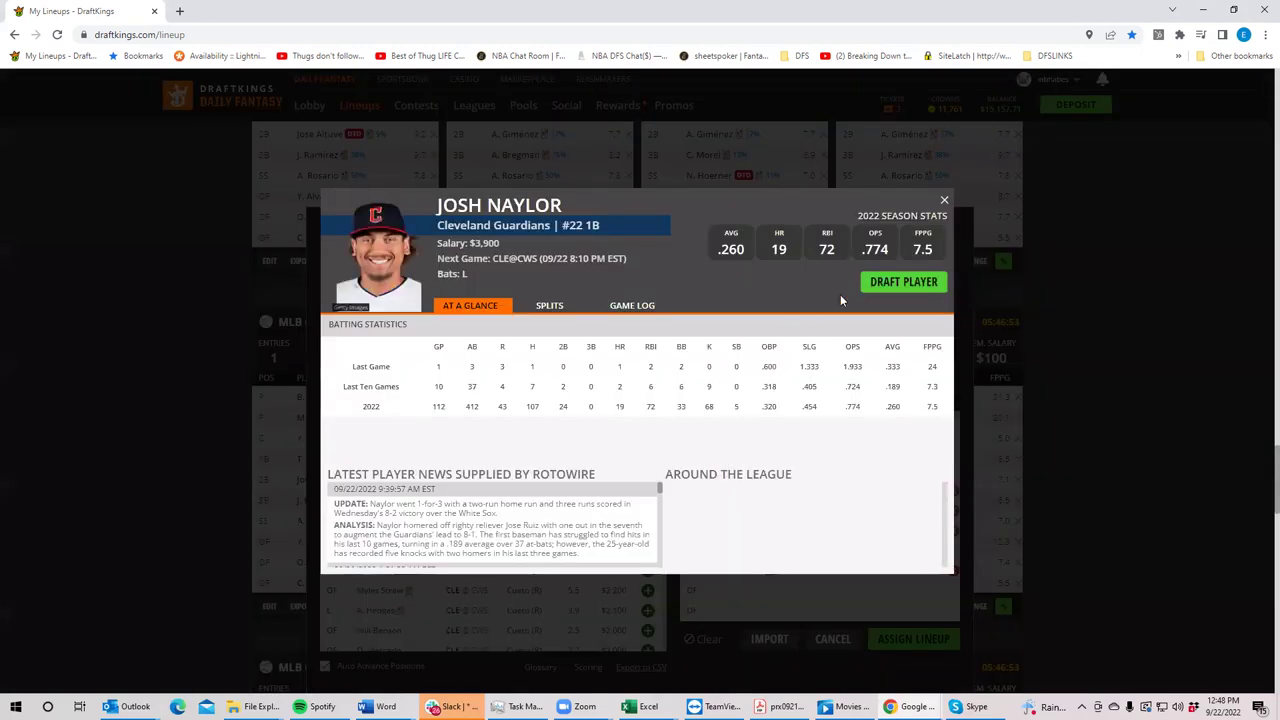
{"action": "left_click", "coordinate": [943, 201]}
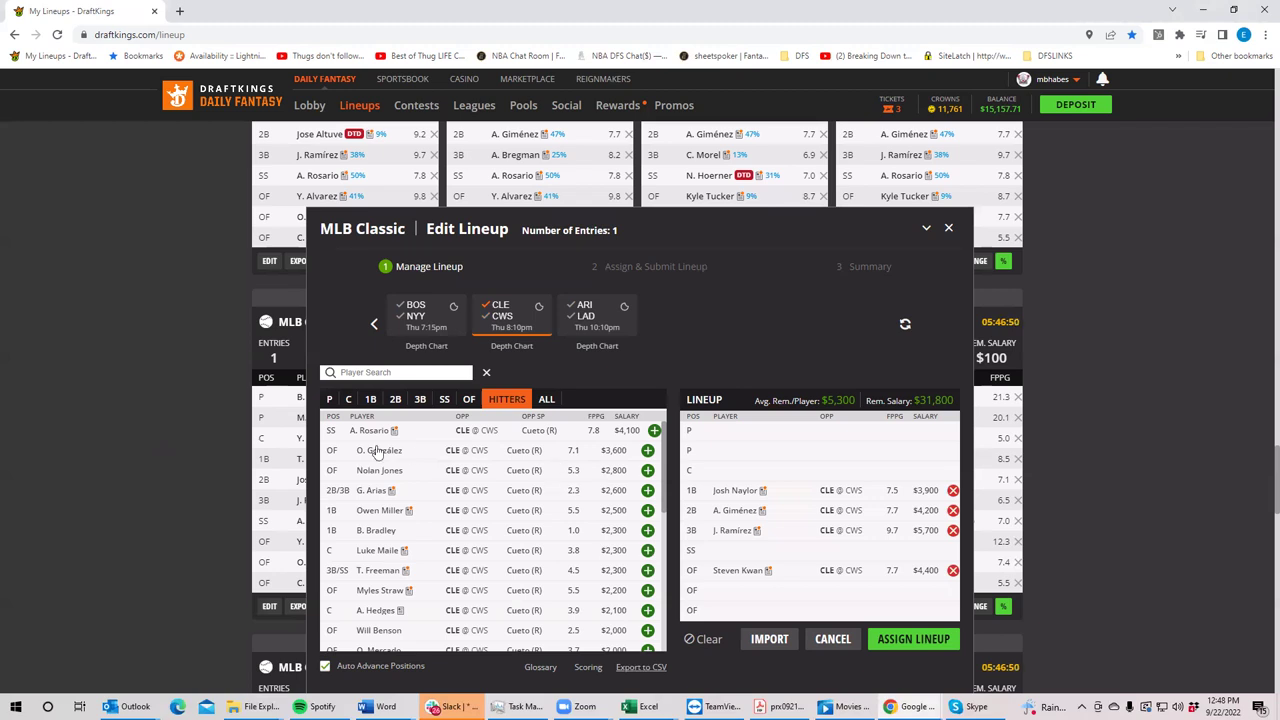
{"action": "left_click", "coordinate": [654, 431]}
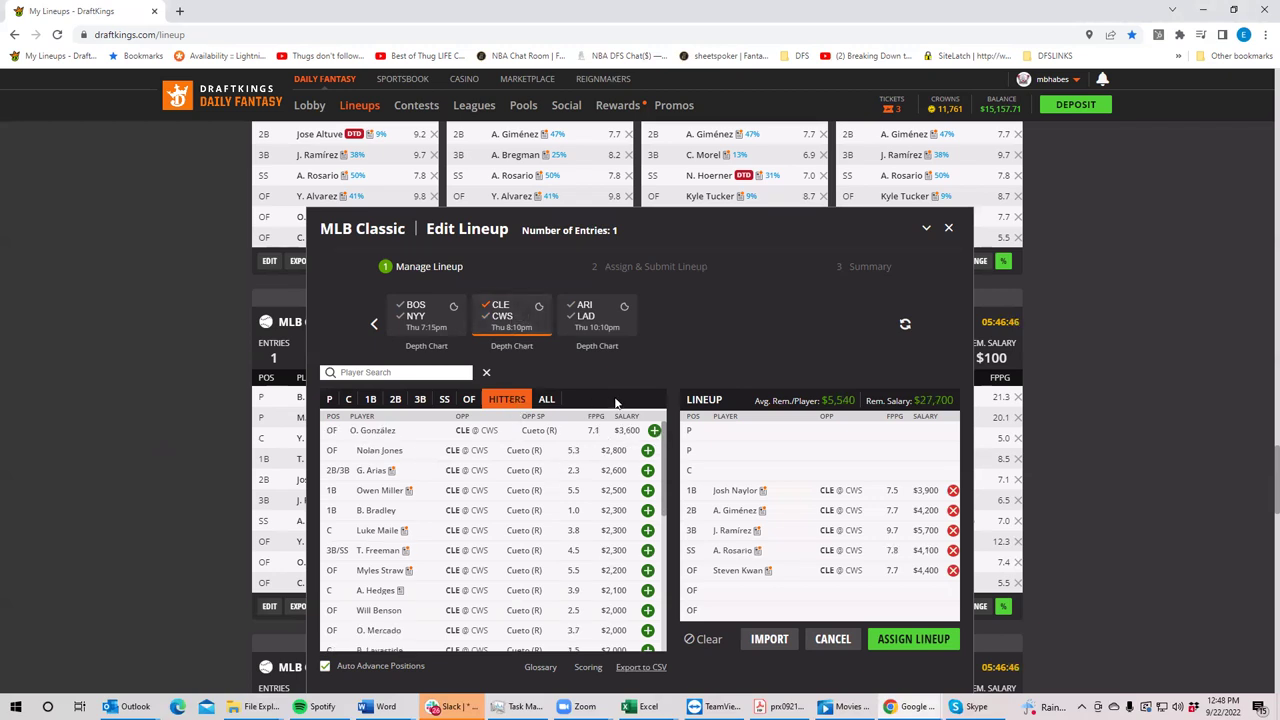
Add CLE pitcher S. Bieber to the lineup and clear the team filter to show all games.
{"action": "left_click", "coordinate": [330, 399]}
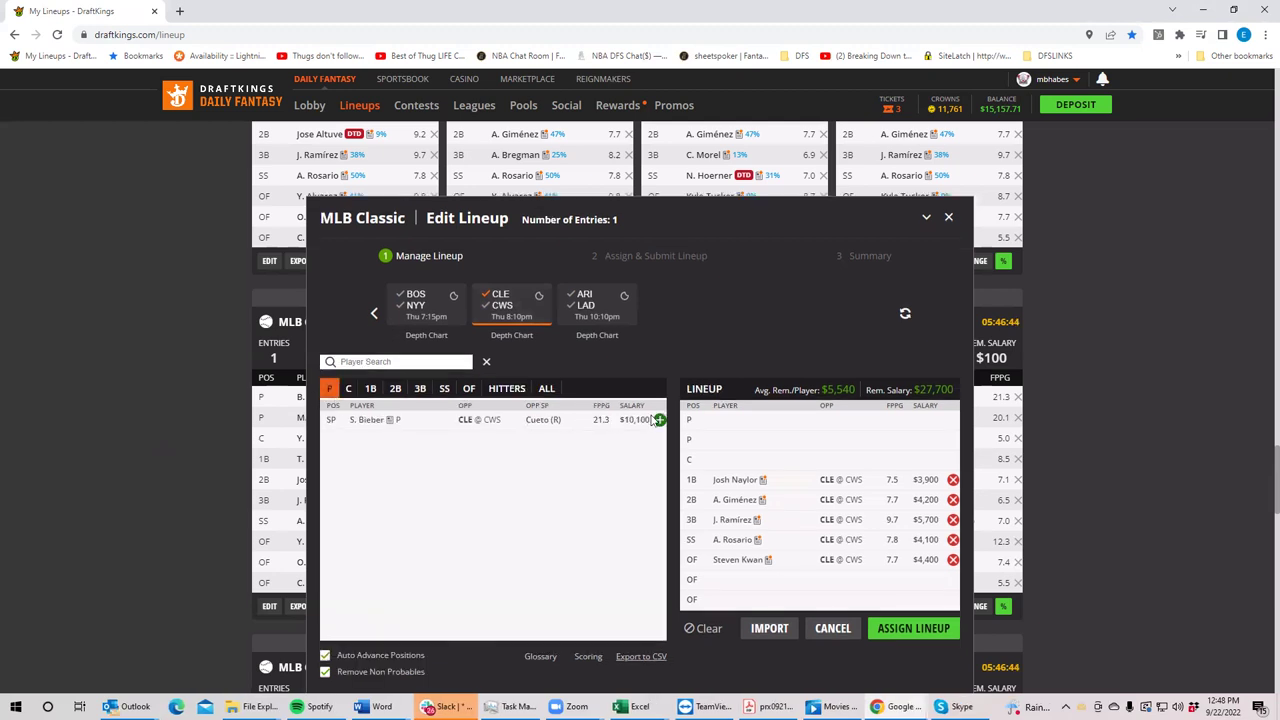
{"action": "left_click", "coordinate": [659, 421]}
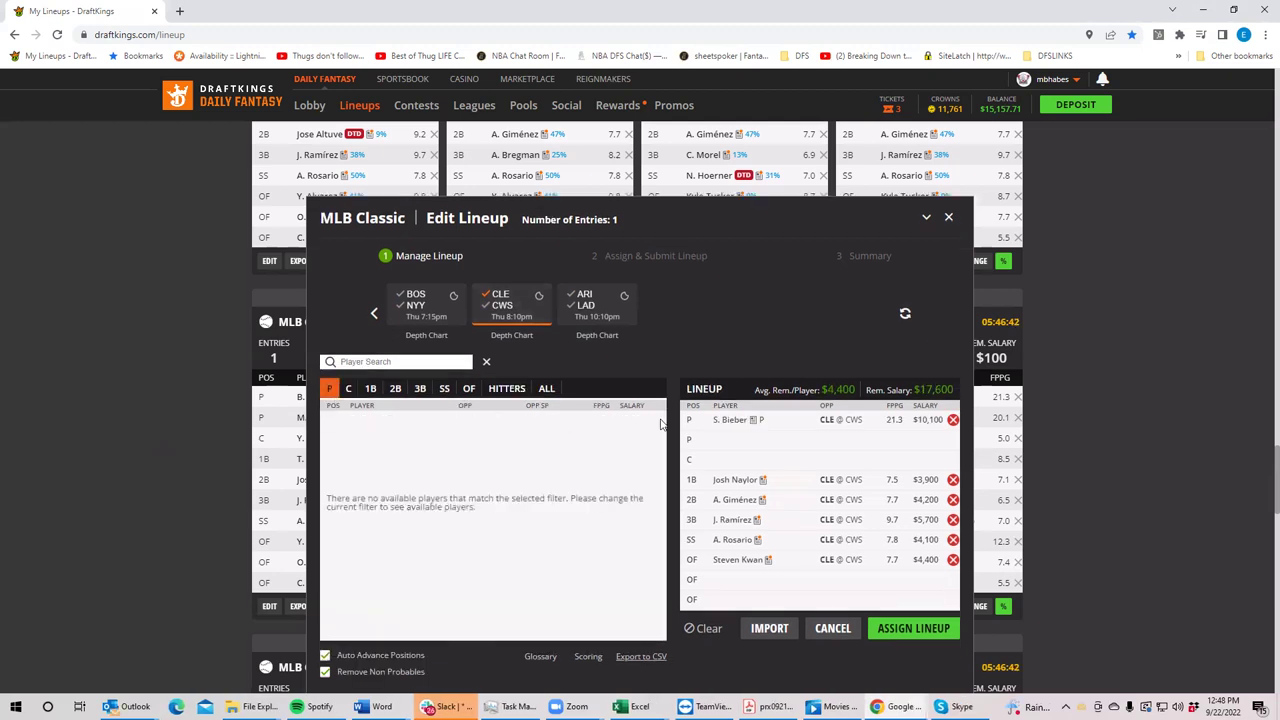
{"action": "left_click", "coordinate": [490, 304]}
{"action": "left_click", "coordinate": [376, 315]}
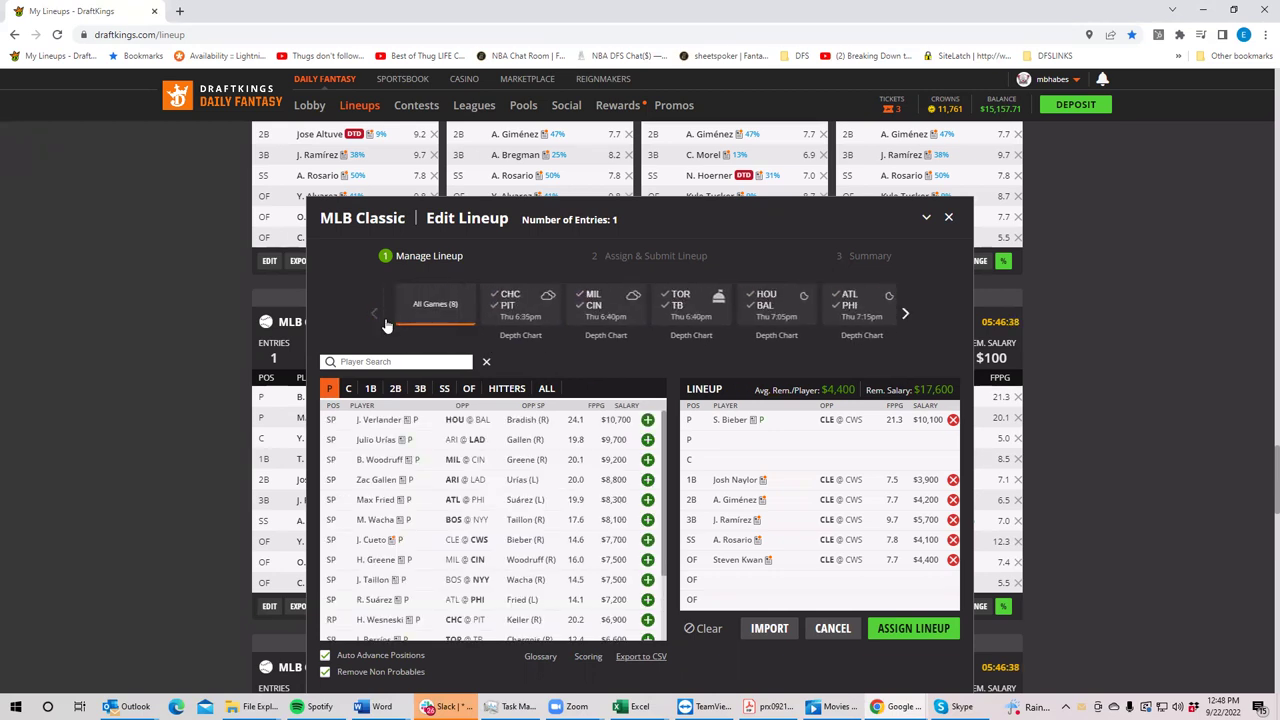
Try CIN pitcher H. Greene in the second pitcher slot alongside S. Bieber and remove him again.
{"action": "left_click", "coordinate": [588, 313]}
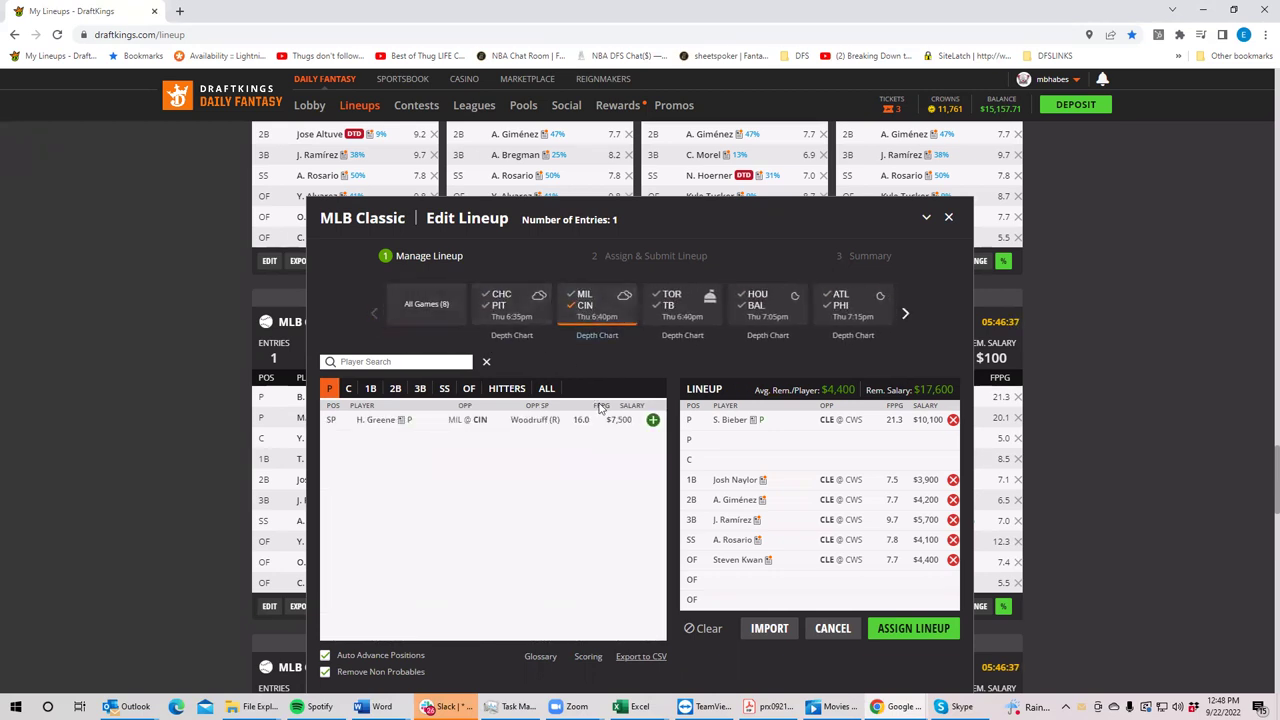
{"action": "left_click", "coordinate": [652, 420]}
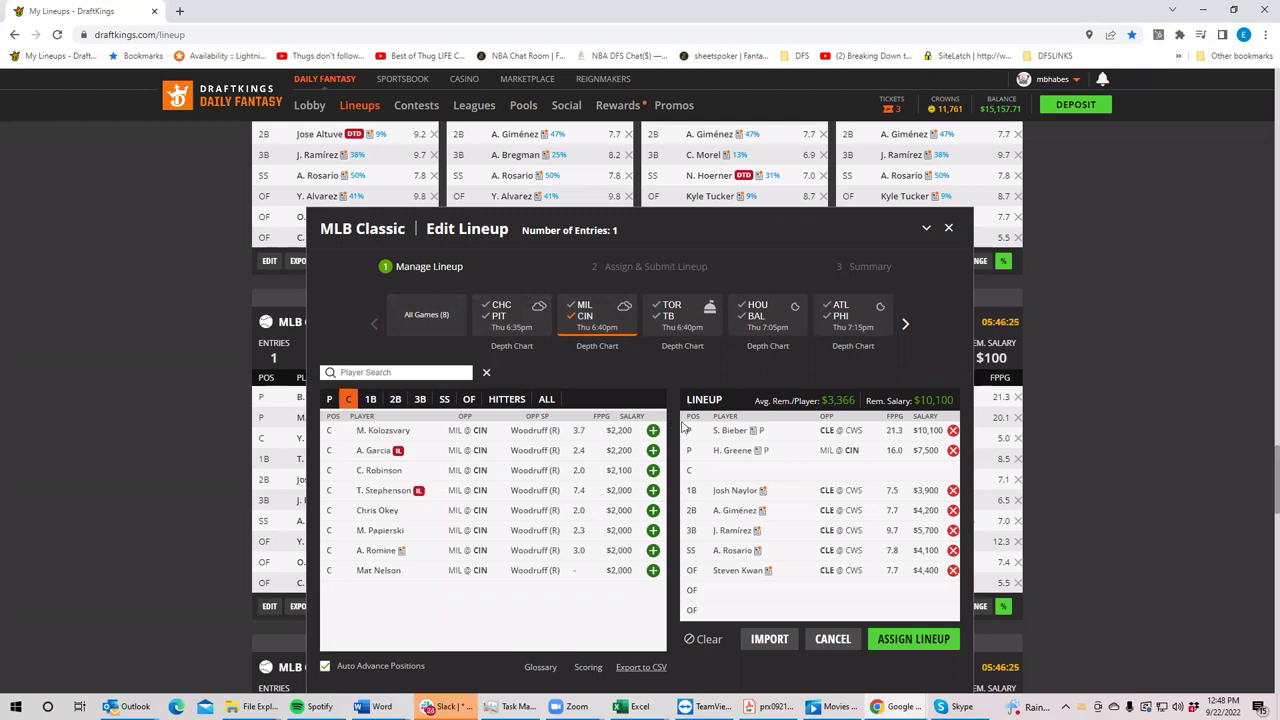
{"action": "left_click", "coordinate": [952, 451]}
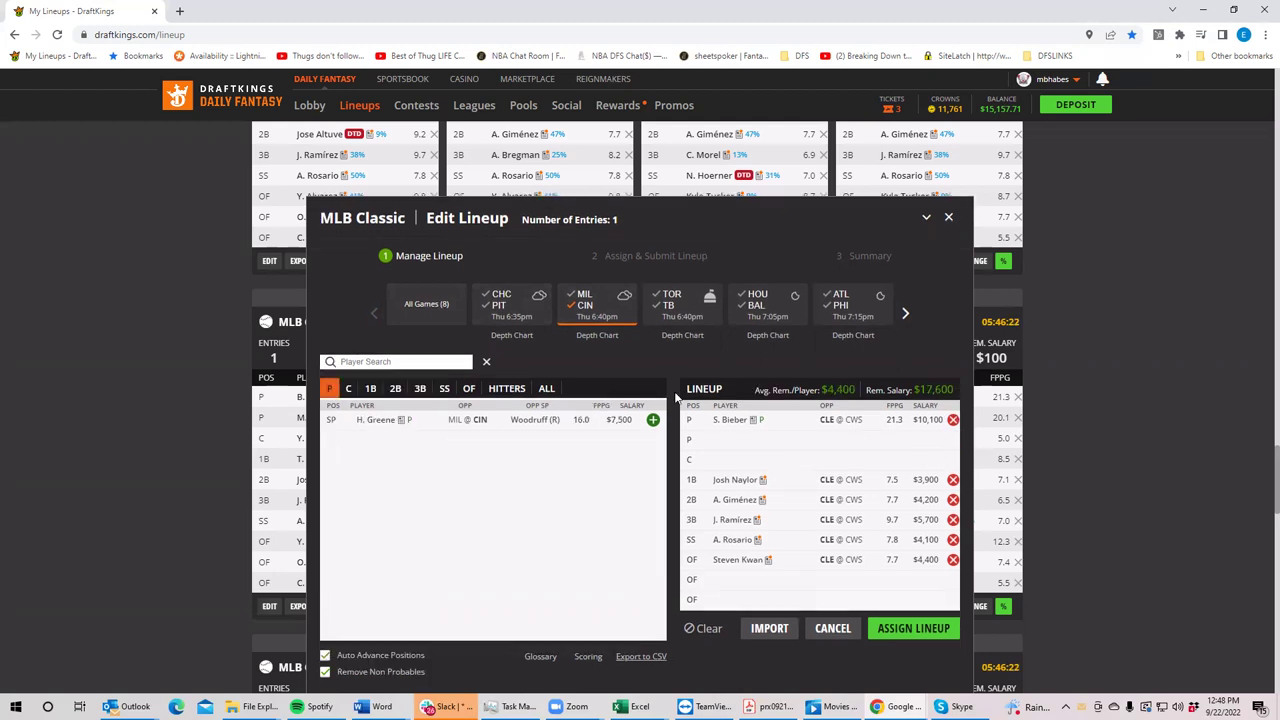
Add MIL pitcher B. Woodruff from the MIL @ CIN game and remove S. Bieber from the lineup.
{"action": "left_click", "coordinate": [584, 305]}
{"action": "left_click", "coordinate": [587, 292]}
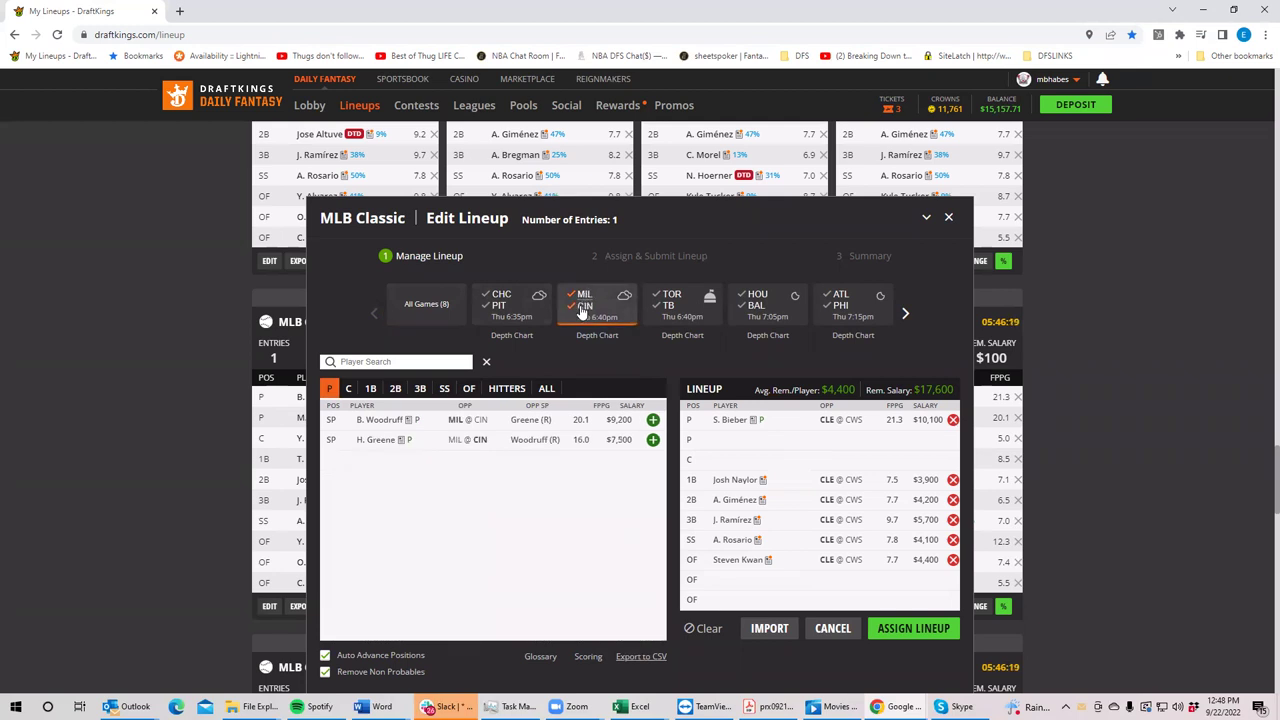
{"action": "left_click", "coordinate": [649, 421]}
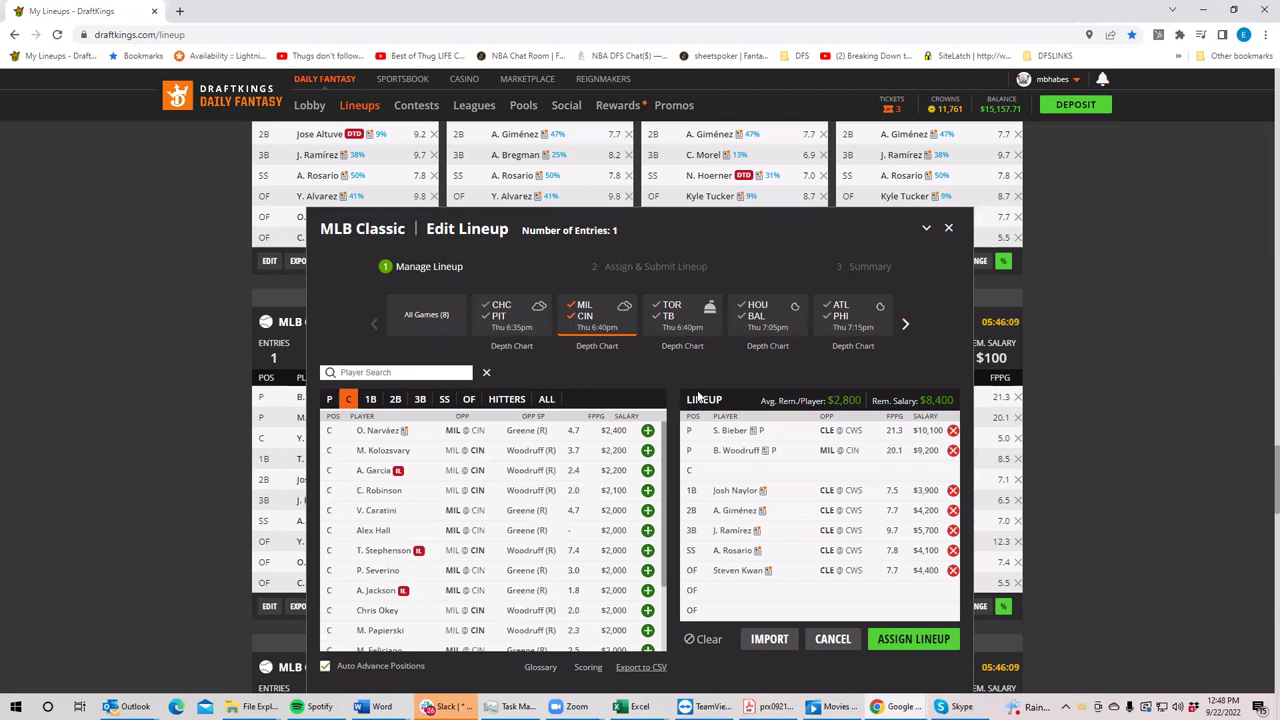
{"action": "left_click", "coordinate": [953, 431]}
Filter the pitchers to CIN and add H. Greene to the open pitcher slot beside B. Woodruff.
{"action": "left_click", "coordinate": [588, 300]}
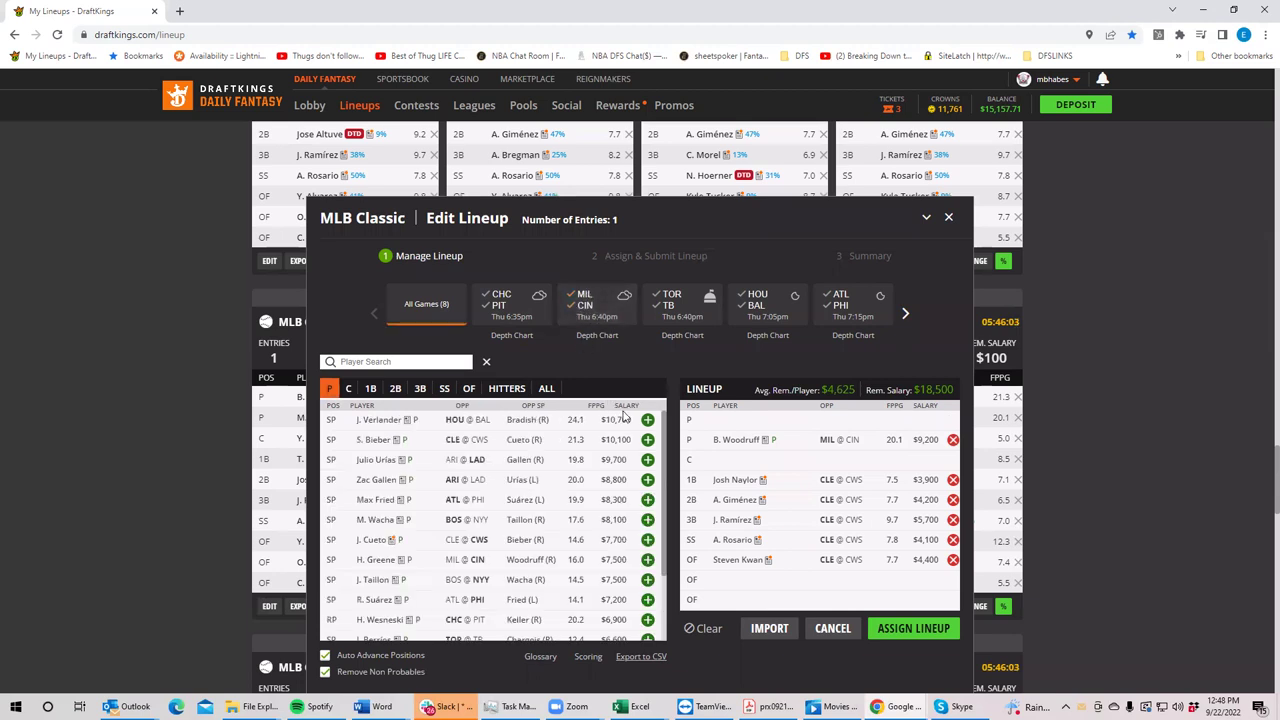
{"action": "left_click", "coordinate": [586, 305]}
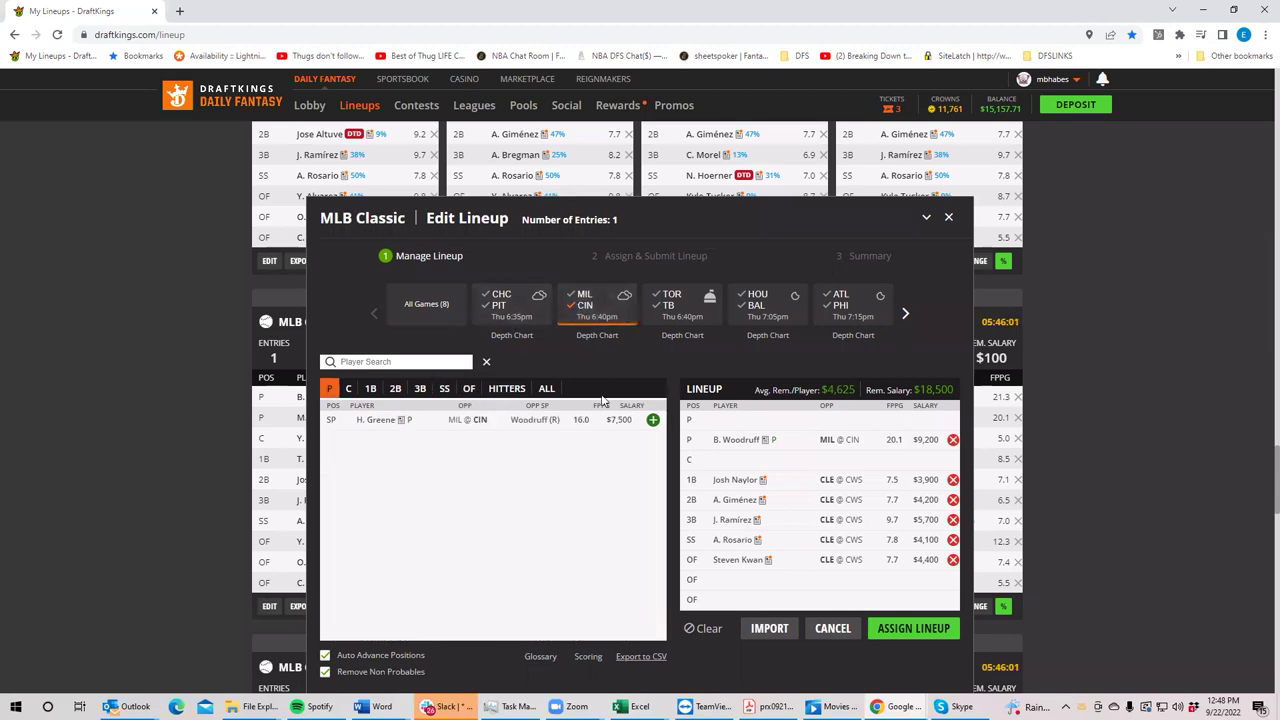
{"action": "left_click", "coordinate": [652, 420]}
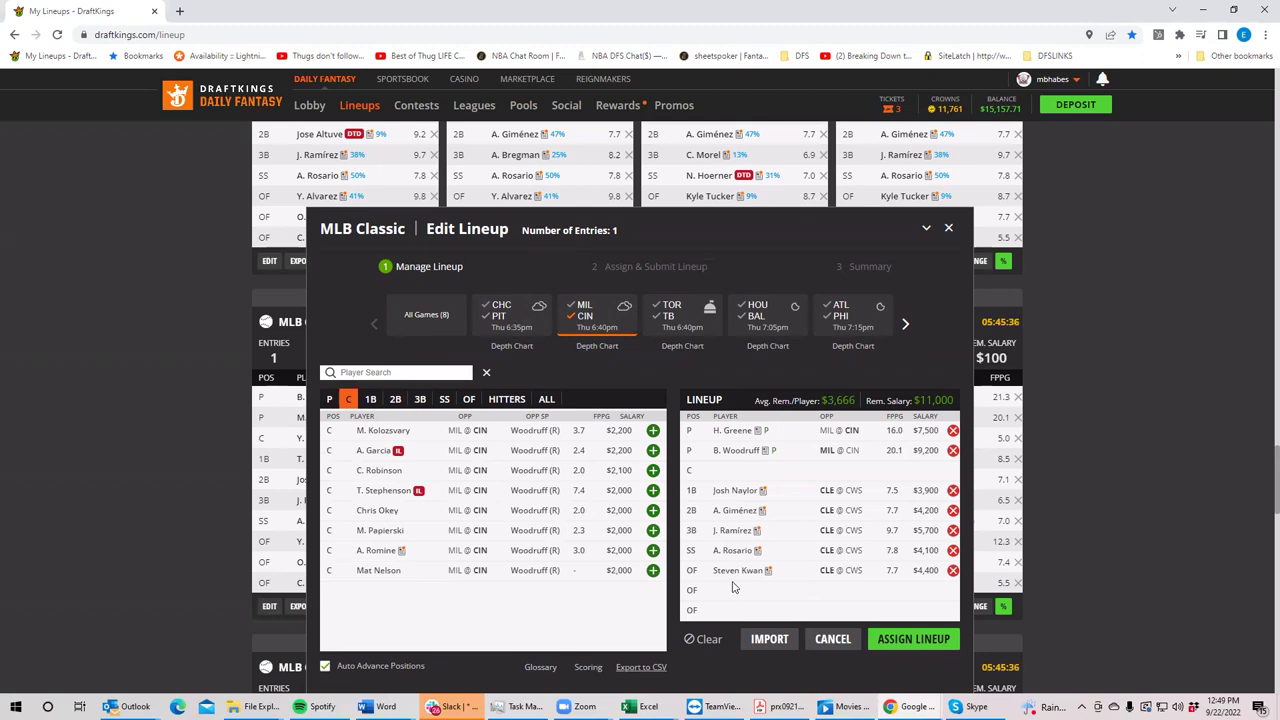
Clear the MIL @ CIN filter so that catchers from all games are listed.
{"action": "left_click", "coordinate": [583, 304]}
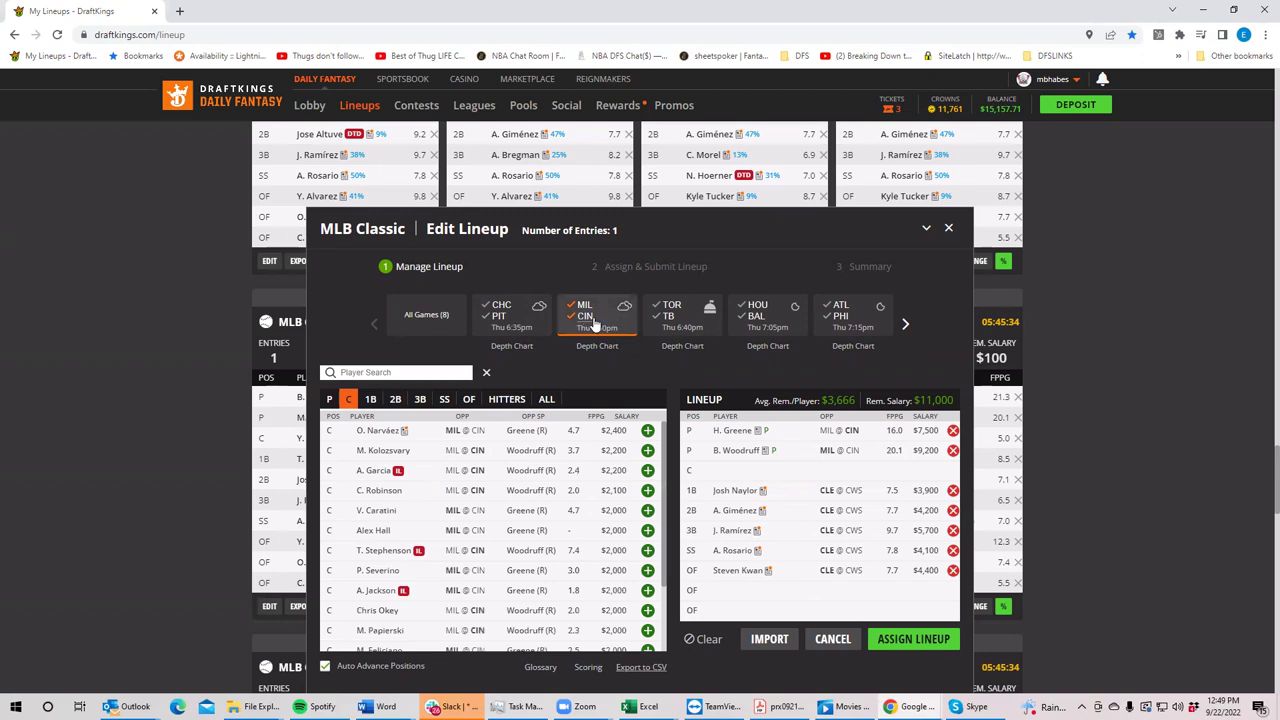
{"action": "left_click", "coordinate": [586, 310]}
{"action": "left_click", "coordinate": [594, 323]}
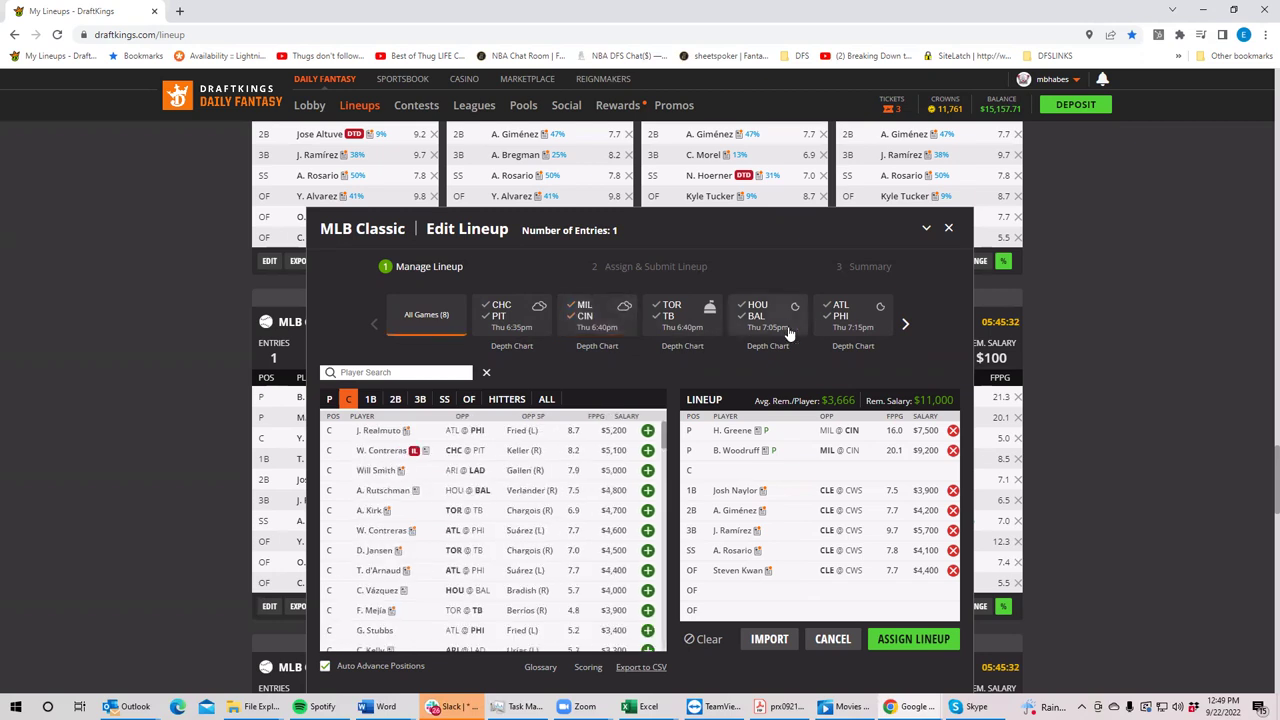
Filter the player pool to the ARI @ LAD game and list its pitchers.
{"action": "left_click", "coordinate": [901, 327]}
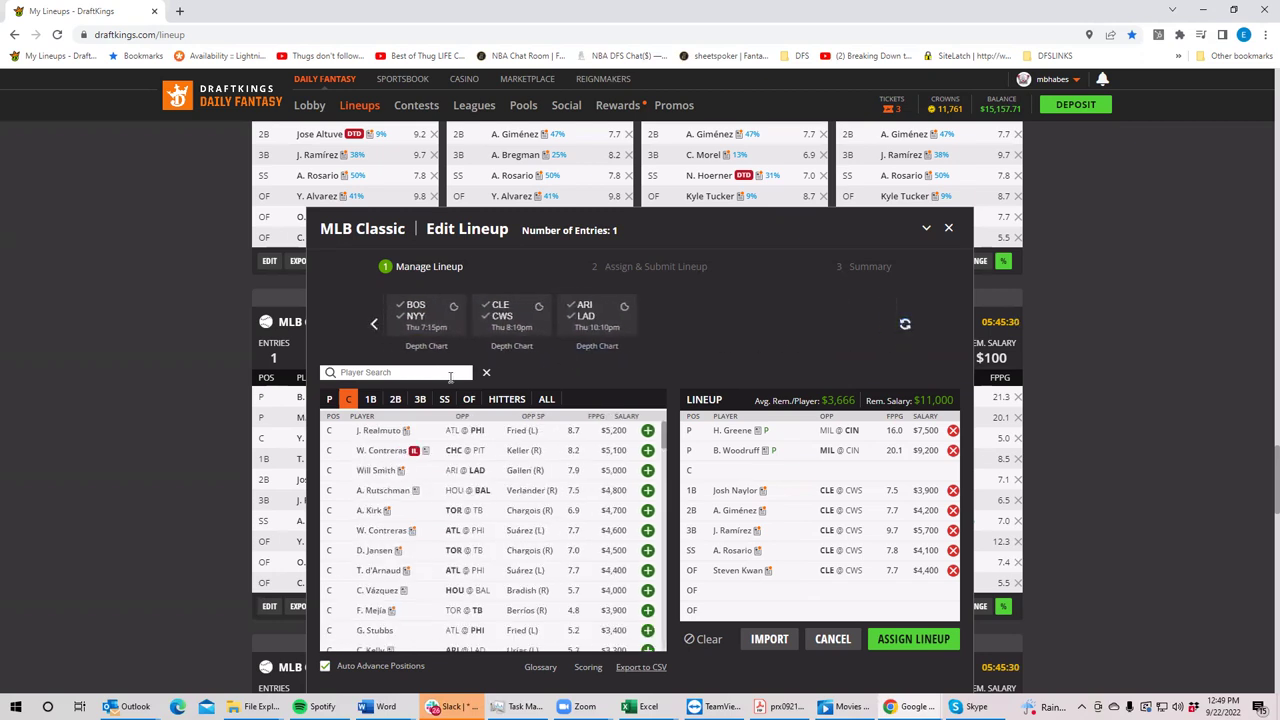
{"action": "left_click", "coordinate": [585, 314]}
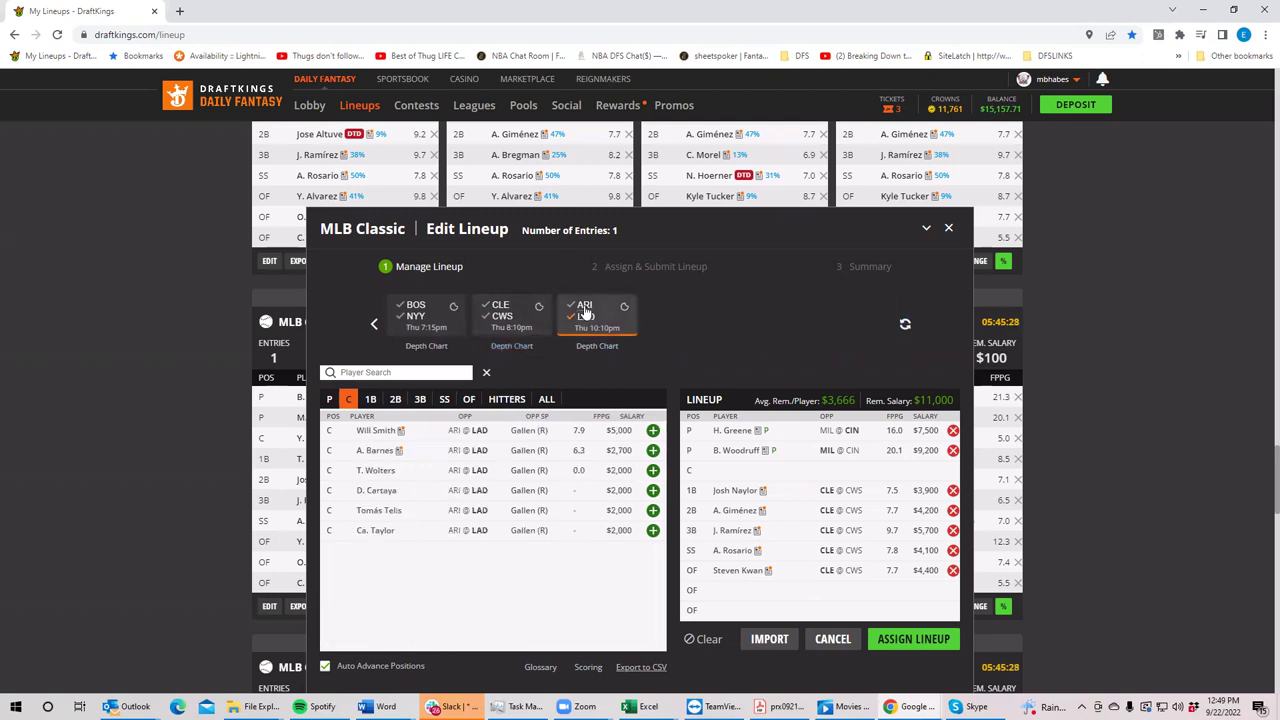
{"action": "left_click", "coordinate": [585, 314]}
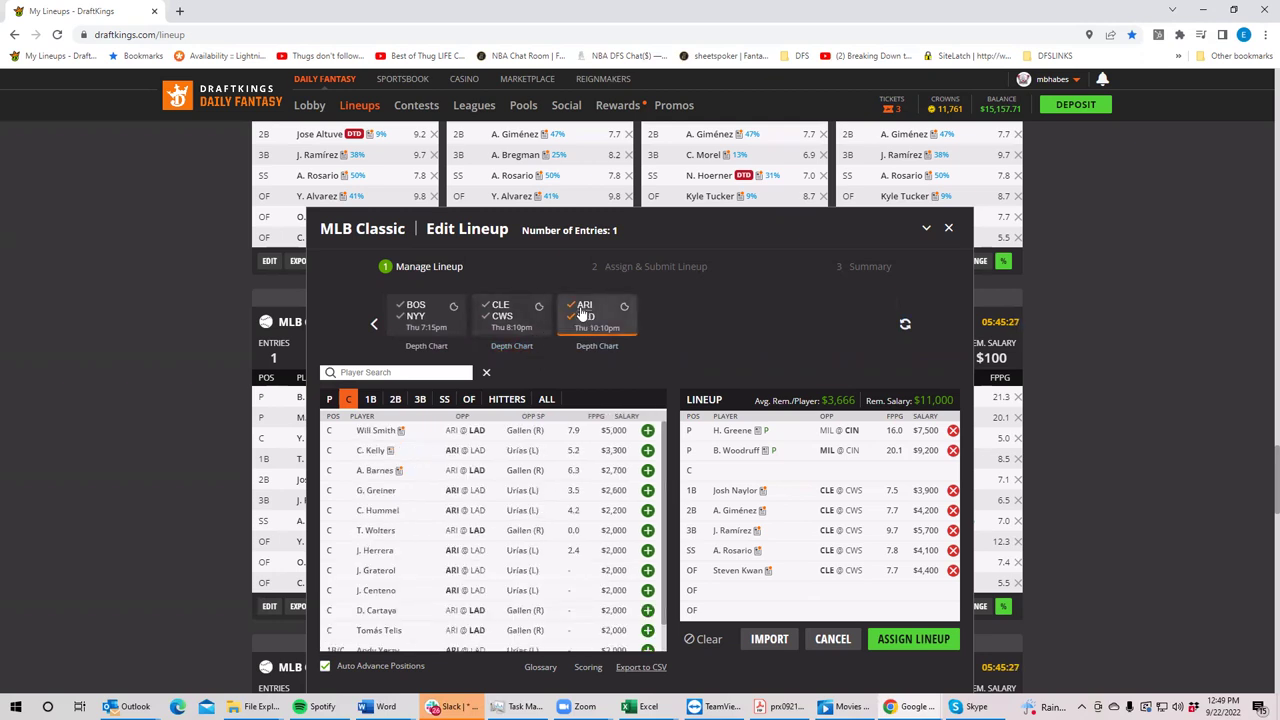
{"action": "left_click", "coordinate": [329, 399]}
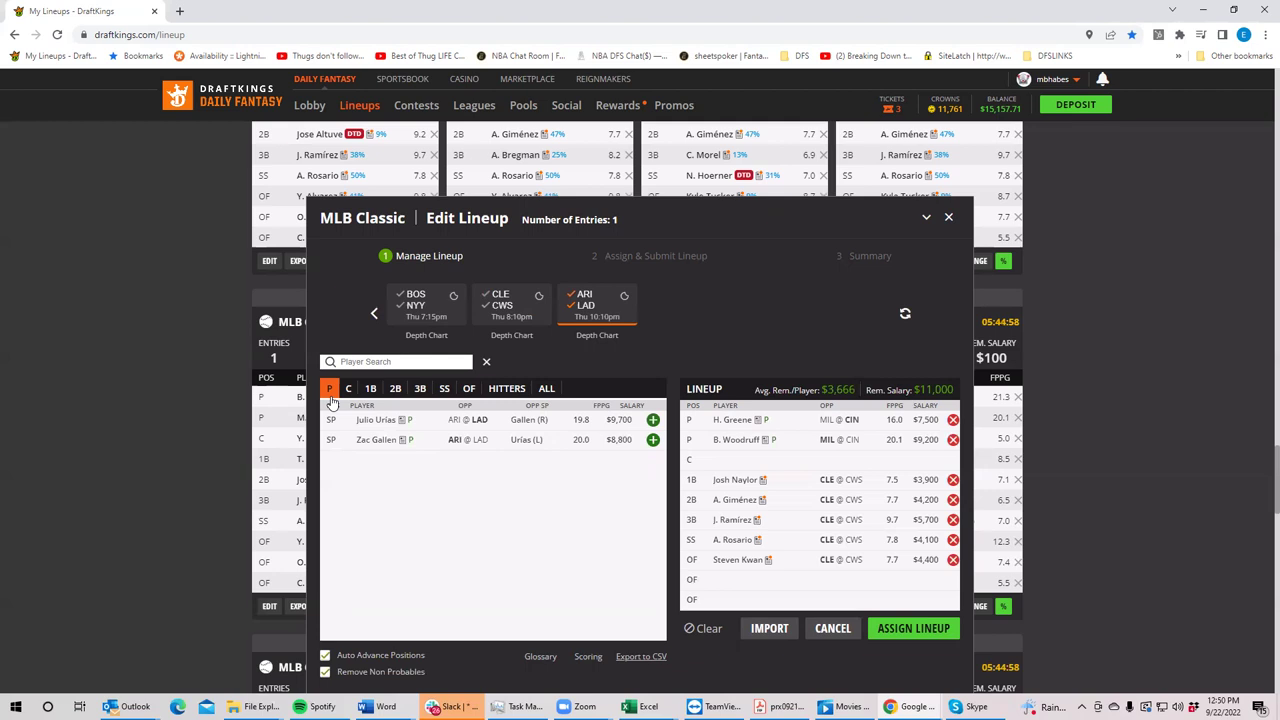
Review the game log of LAD pitcher Julio Urías and close his player card.
{"action": "left_click", "coordinate": [383, 426]}
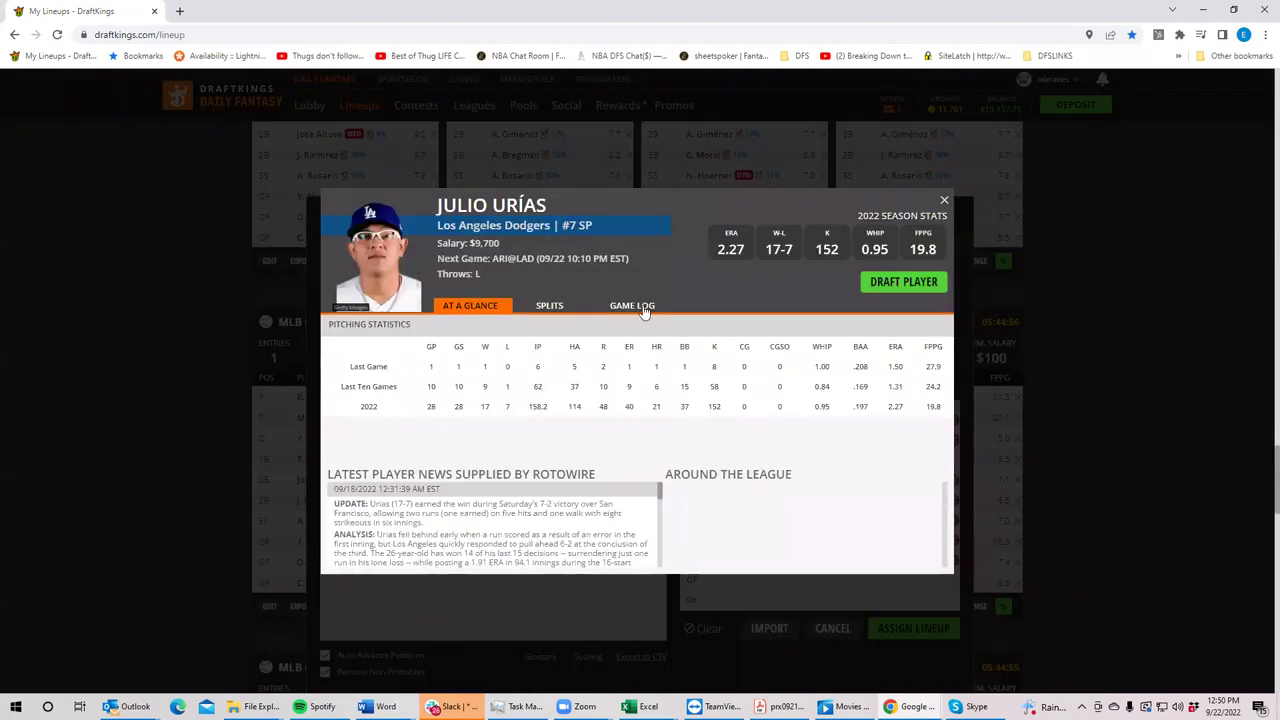
{"action": "left_click", "coordinate": [644, 310]}
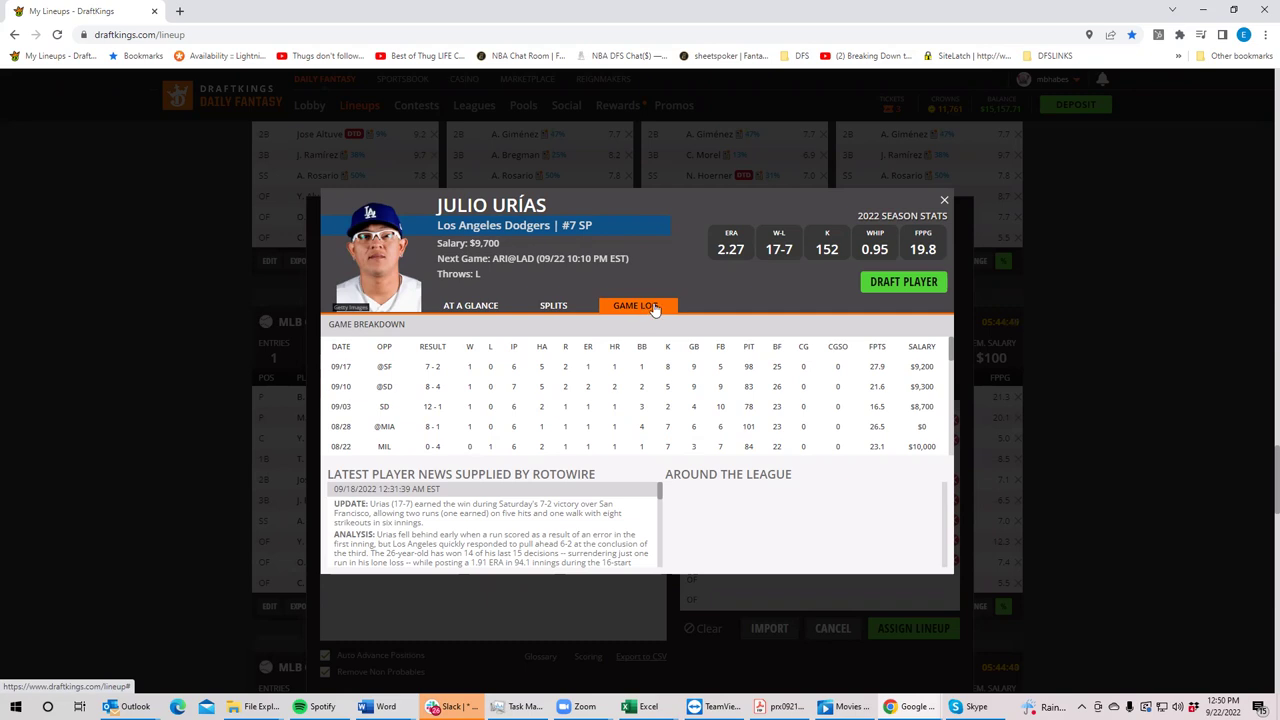
{"action": "left_click", "coordinate": [943, 202]}
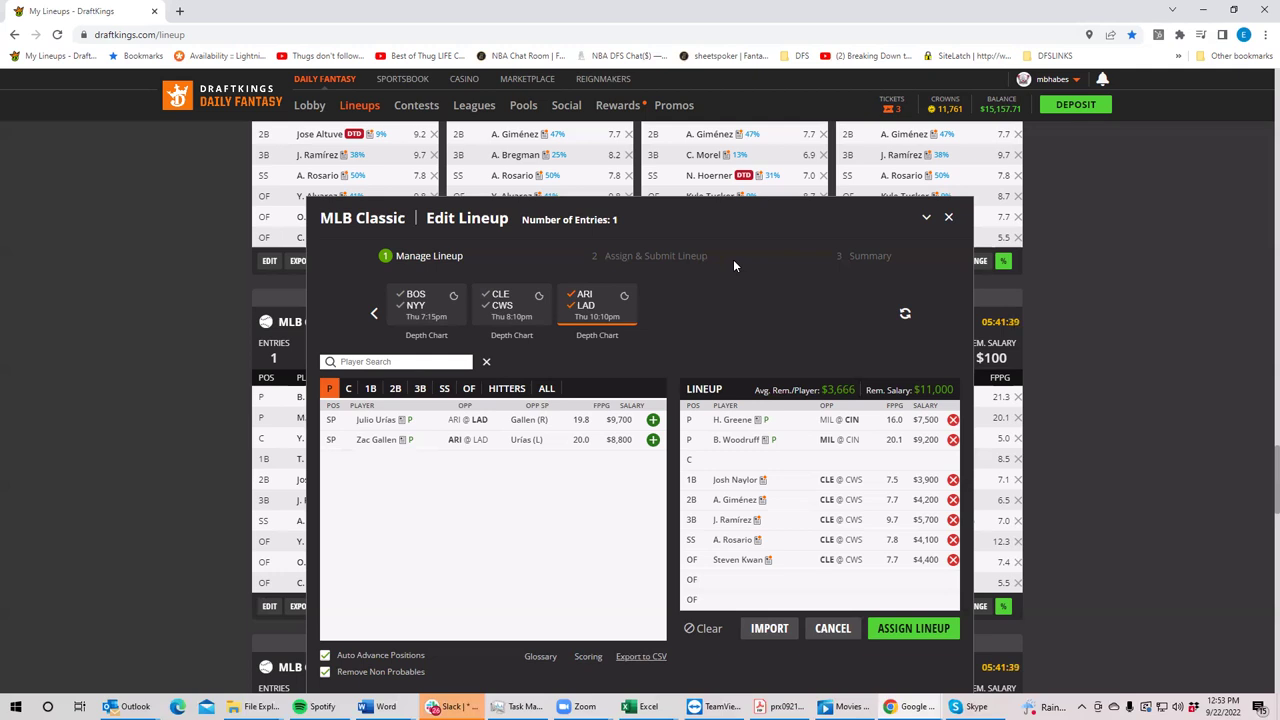
List the first basemen of the ARI @ LAD game and review Freddie Freeman's game log, closing his player card.
{"action": "left_click", "coordinate": [371, 389]}
{"action": "left_click", "coordinate": [380, 420]}
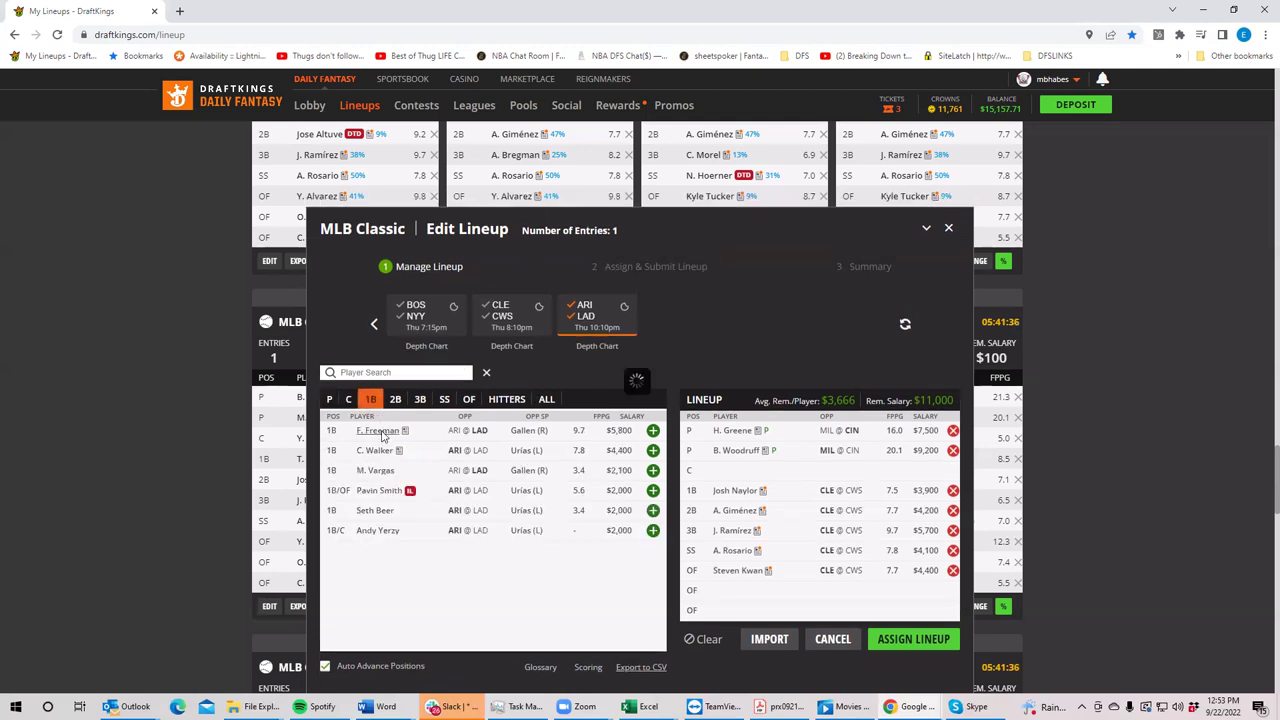
{"action": "left_click", "coordinate": [636, 307]}
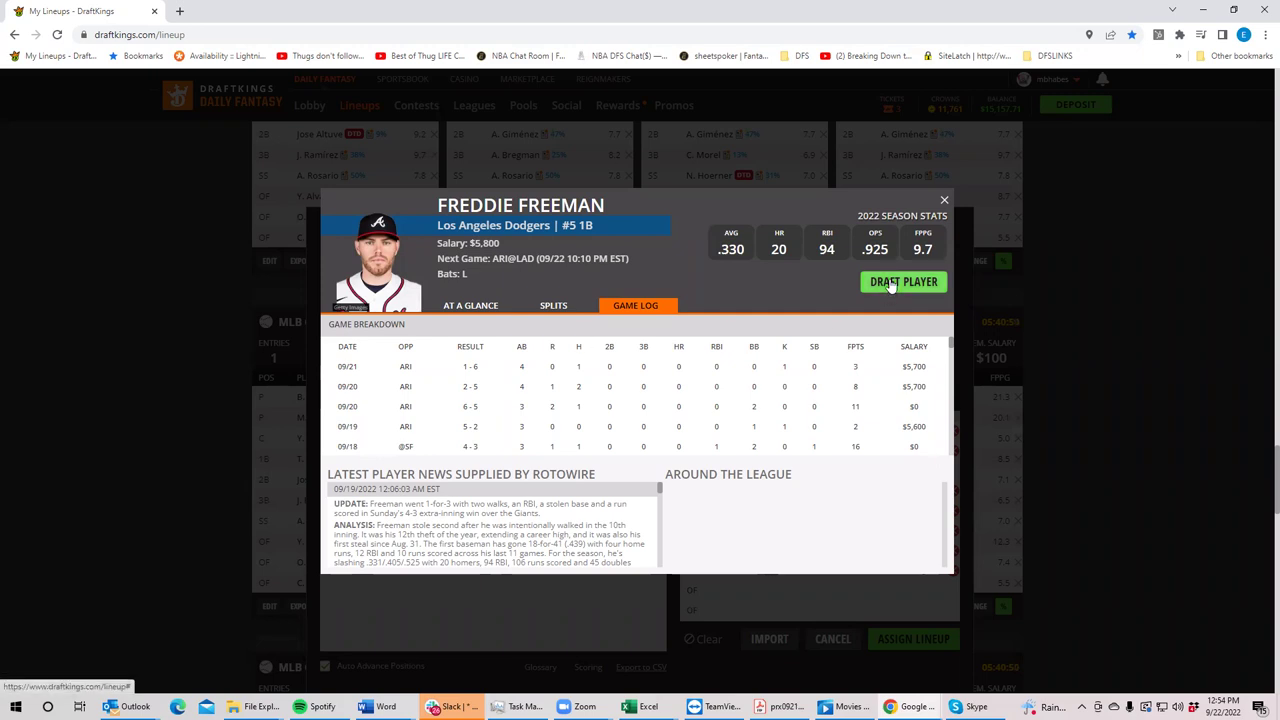
{"action": "left_click", "coordinate": [944, 200]}
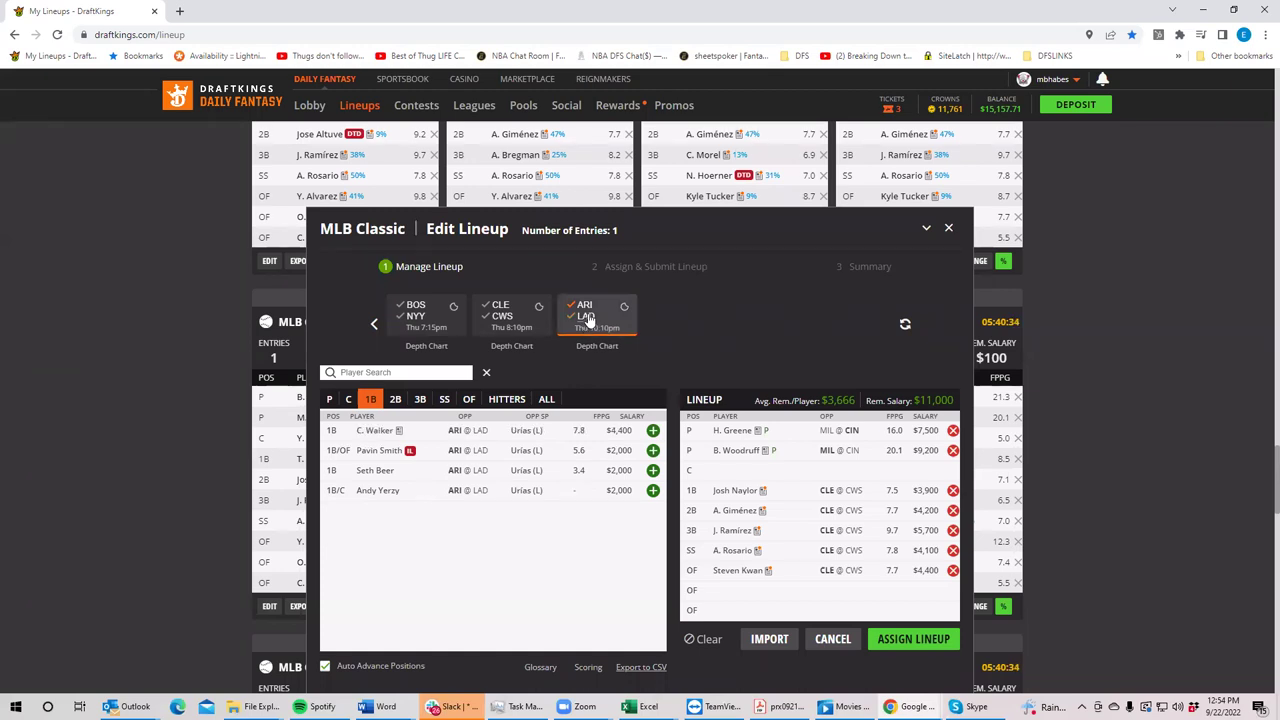
Clear the ARI @ LAD game filter and close the lineup editor without assigning the lineup.
{"action": "left_click", "coordinate": [589, 310]}
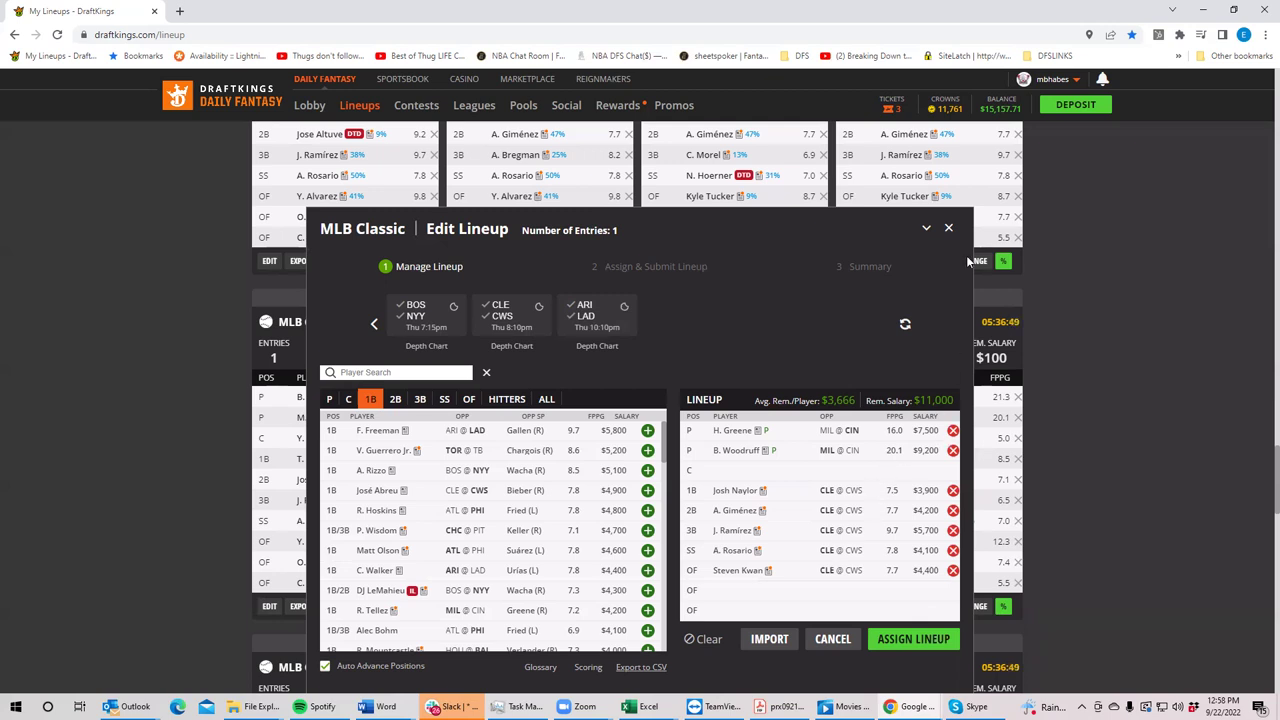
{"action": "left_click", "coordinate": [950, 230]}
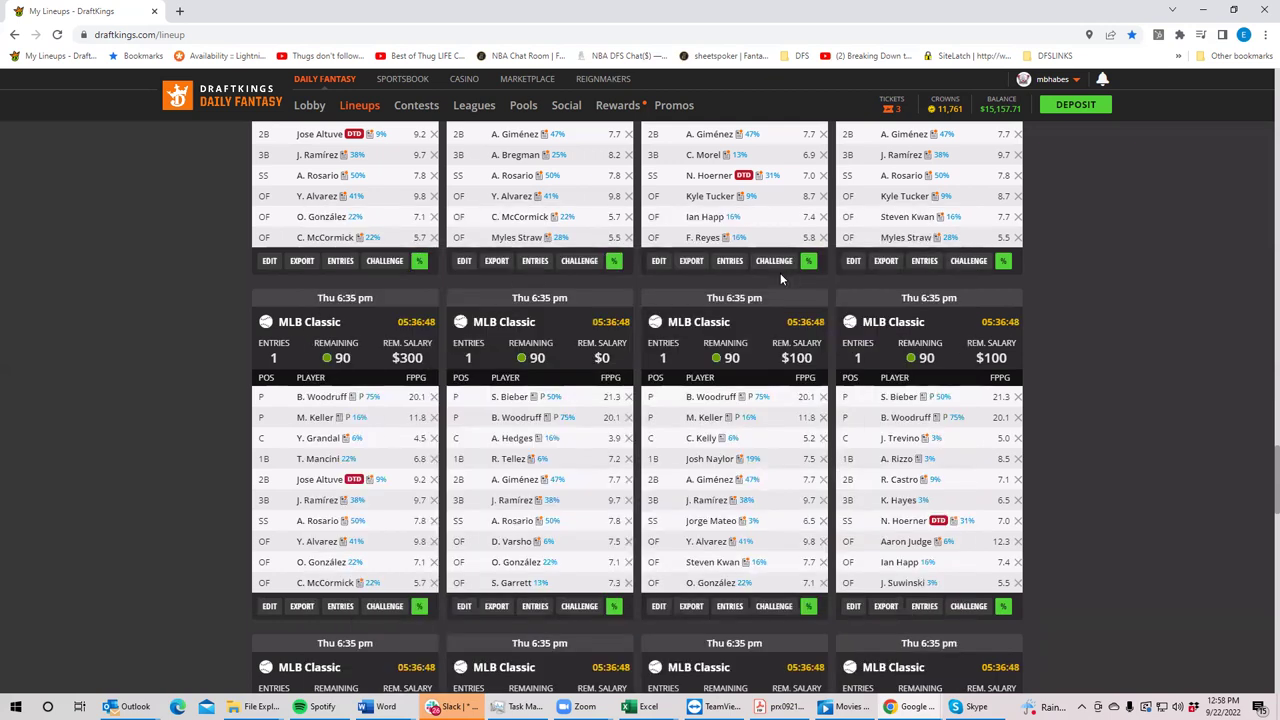